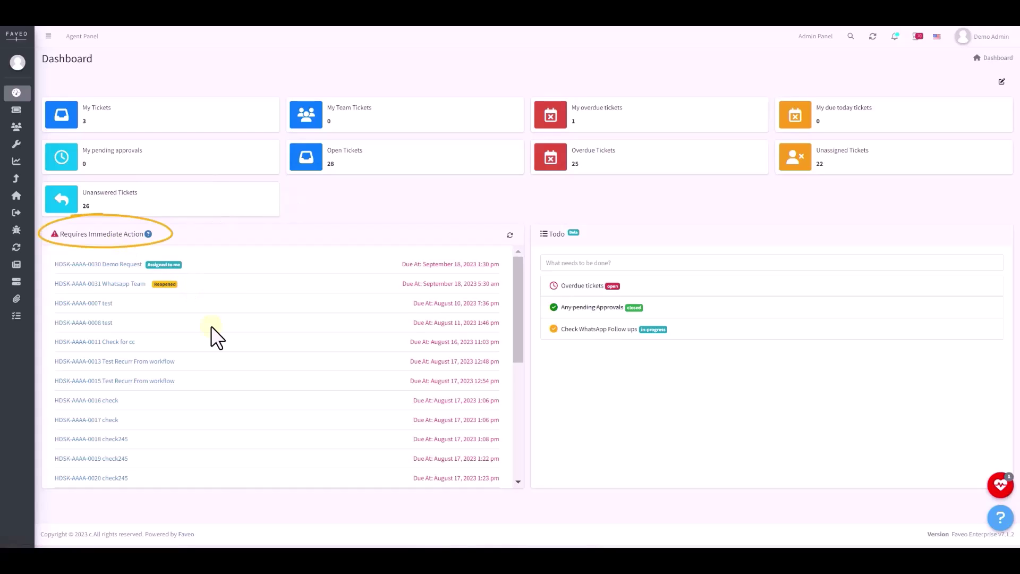
Highlight the first ticket's due date on the dashboard, then put the dashboard into edit mode.
{"action": "scroll", "coordinate": [212, 327], "scroll_direction": "down", "scroll_amount": 5}
{"action": "scroll", "coordinate": [211, 326], "scroll_direction": "up", "scroll_amount": 5}
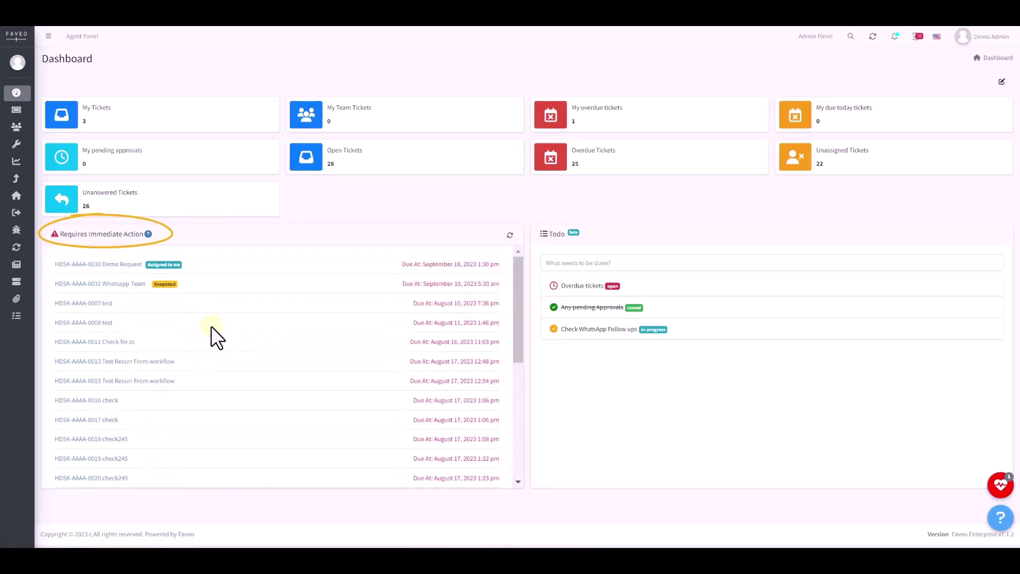
{"action": "left_click_drag", "start_coordinate": [402, 264], "coordinate": [499, 266]}
{"action": "left_click", "coordinate": [496, 237]}
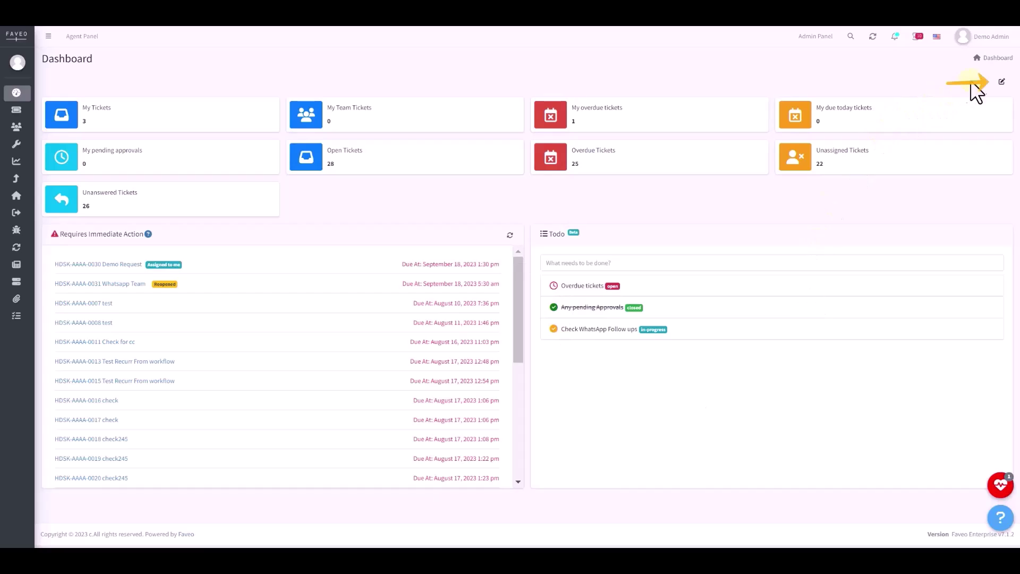
{"action": "left_click", "coordinate": [1001, 83]}
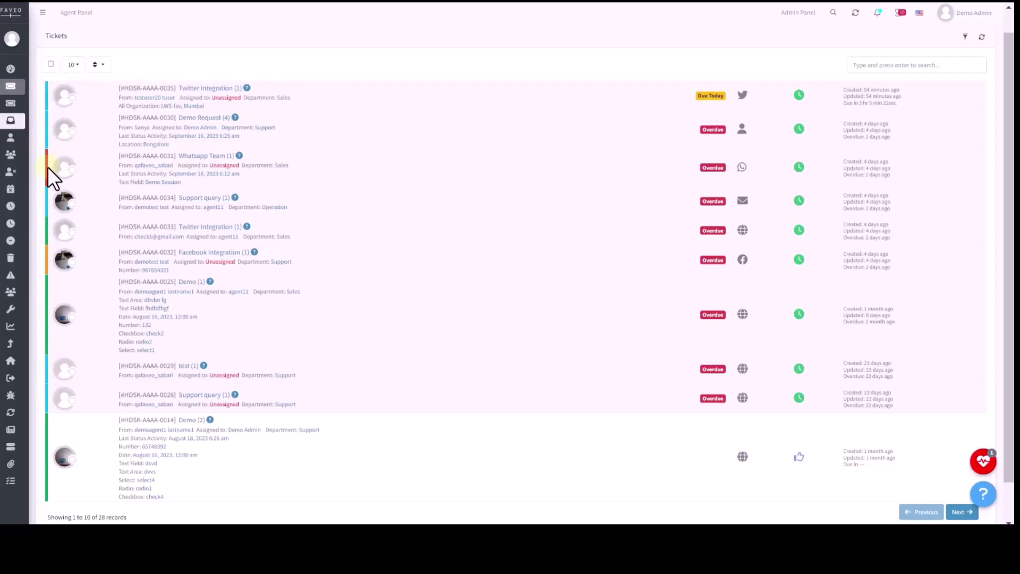
Bring up the Inbox showing 10 of 28 tickets with due status and source channel.
{"action": "mouse_move", "coordinate": [46, 167]}
{"action": "mouse_move", "coordinate": [47, 209]}
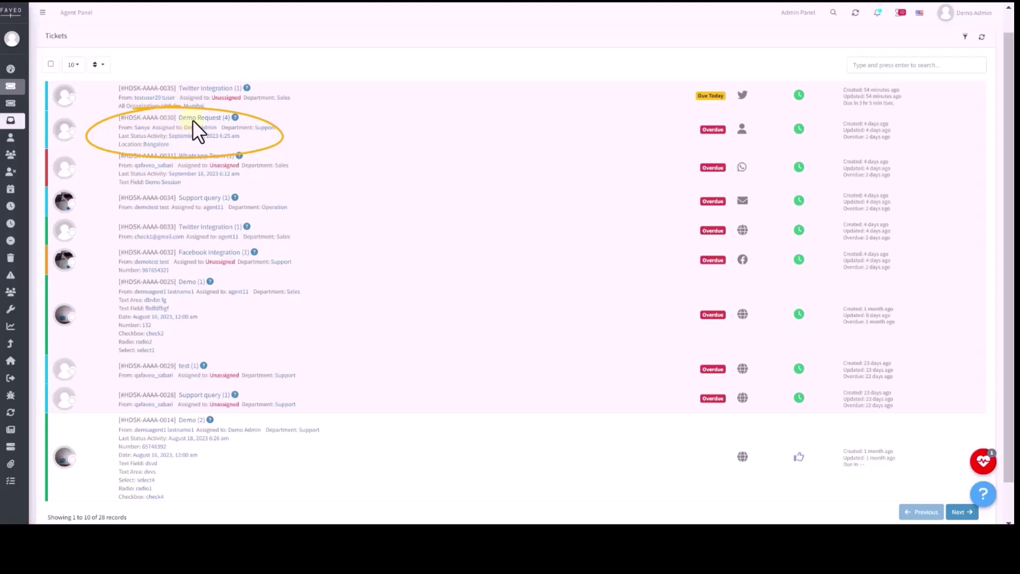
{"action": "mouse_move", "coordinate": [140, 129]}
{"action": "mouse_move", "coordinate": [200, 132]}
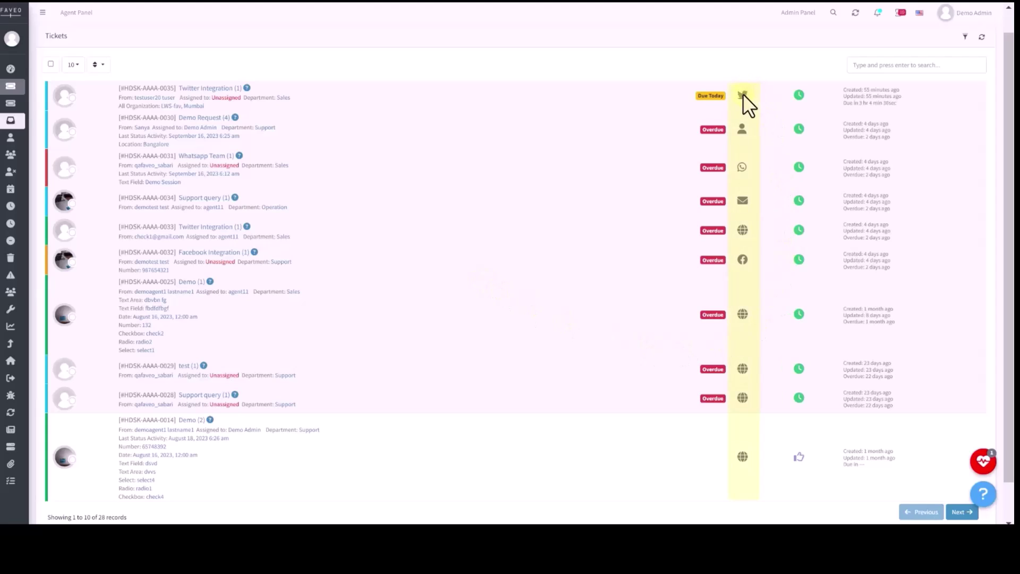
{"action": "mouse_move", "coordinate": [742, 163]}
{"action": "mouse_move", "coordinate": [740, 232]}
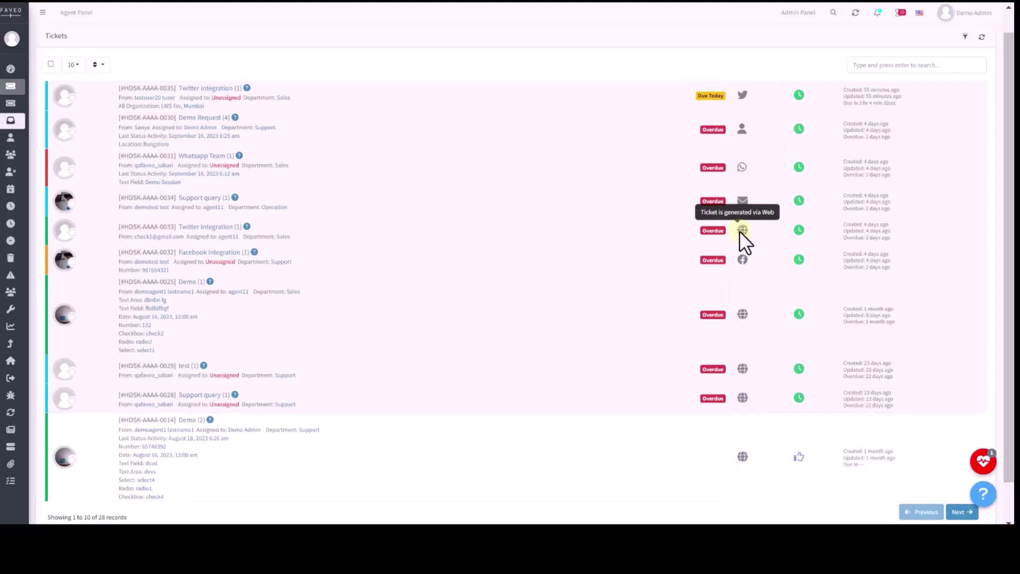
{"action": "mouse_move", "coordinate": [741, 133]}
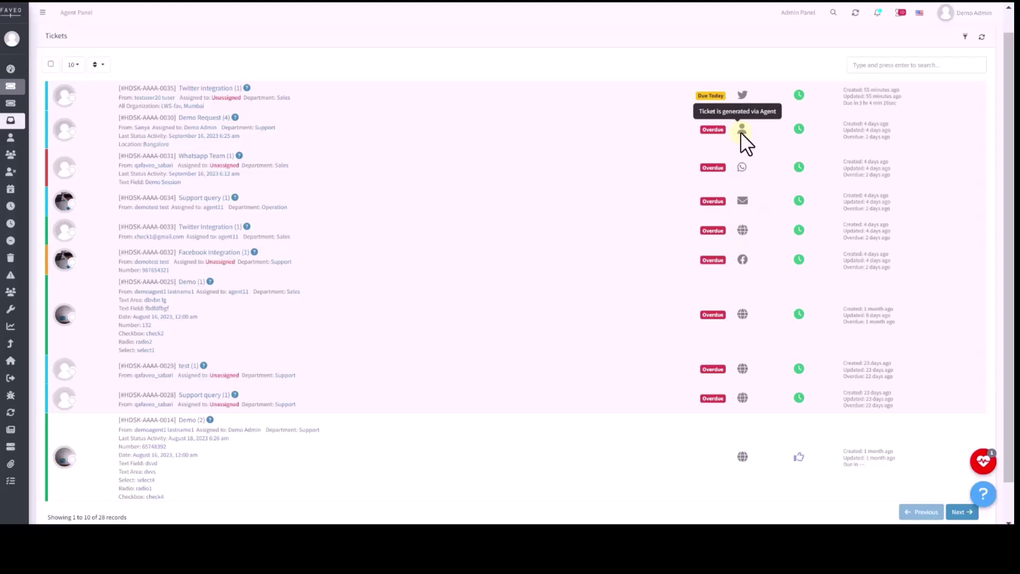
{"action": "mouse_move", "coordinate": [742, 263]}
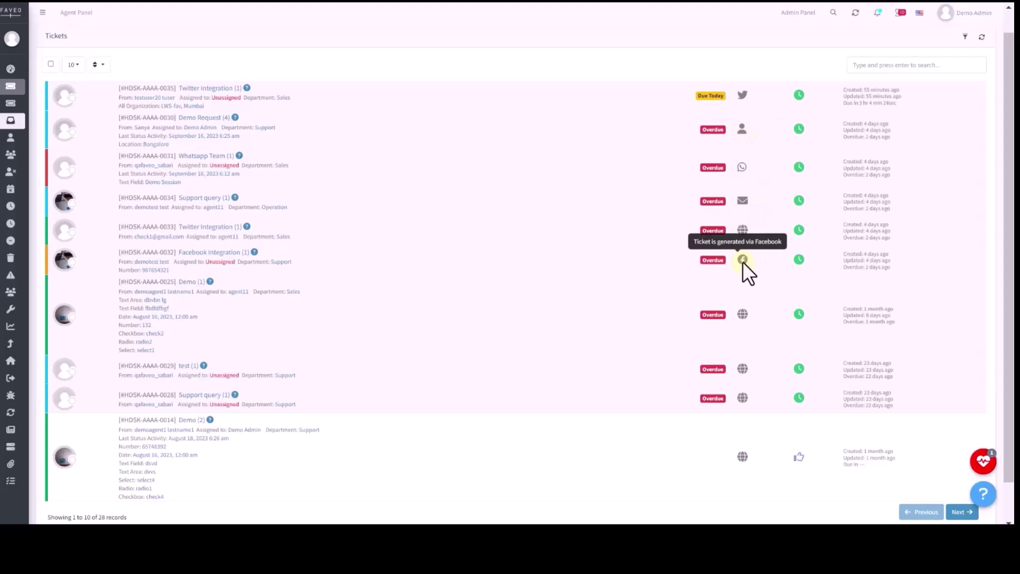
{"action": "mouse_move", "coordinate": [741, 95]}
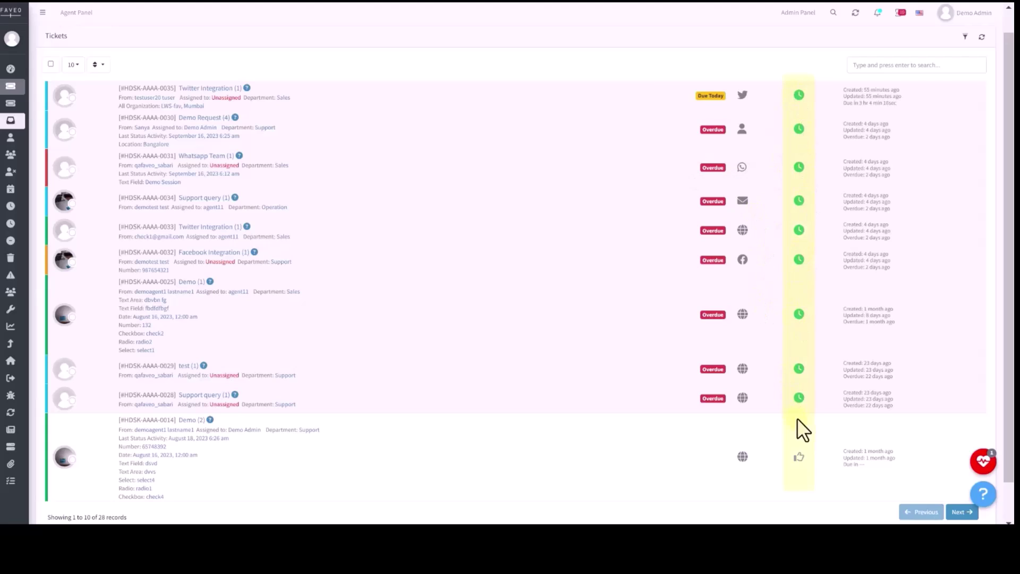
{"action": "mouse_move", "coordinate": [799, 396]}
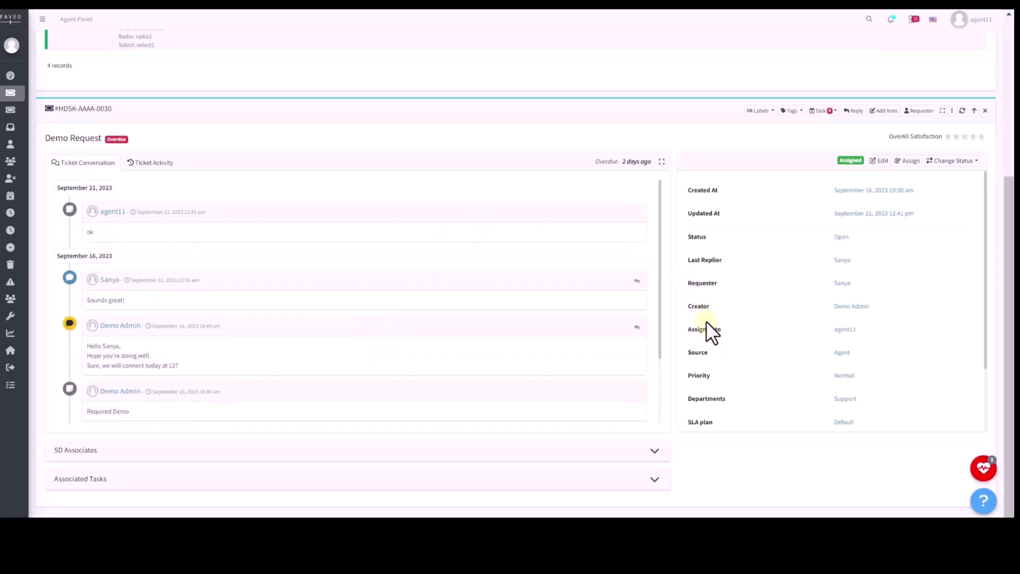
View the Demo Request ticket HDSK-AAAA-0030's conversation and ticket details.
{"action": "mouse_move", "coordinate": [844, 333]}
{"action": "mouse_move", "coordinate": [71, 324]}
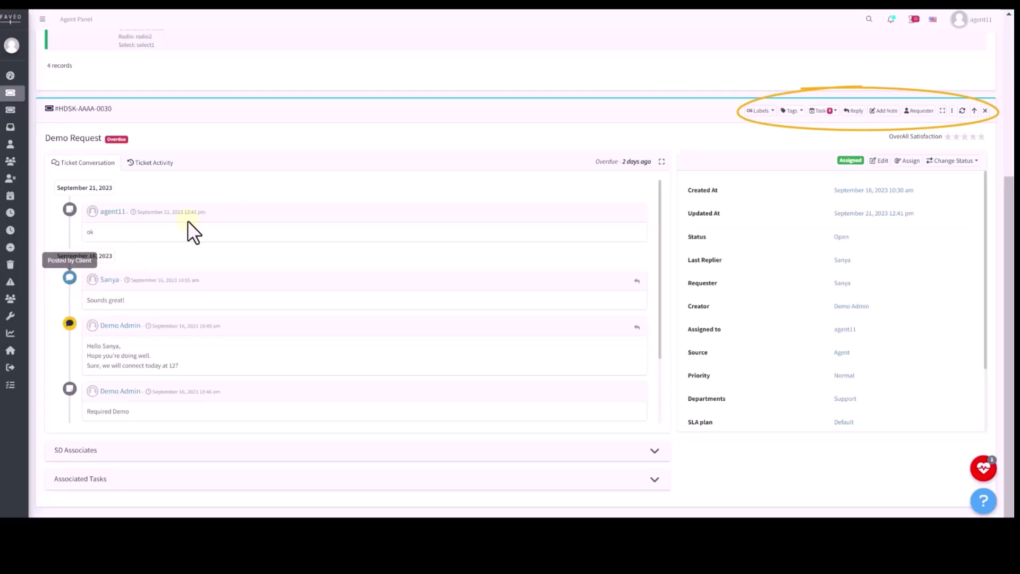
{"action": "left_click", "coordinate": [886, 117]}
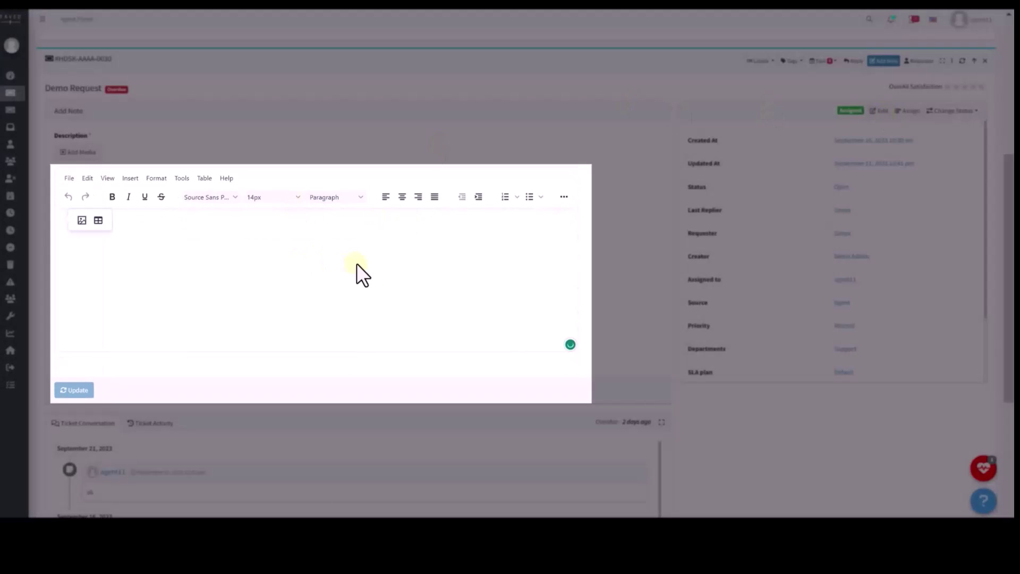
{"action": "scroll", "coordinate": [356, 265], "scroll_direction": "down", "scroll_amount": 5}
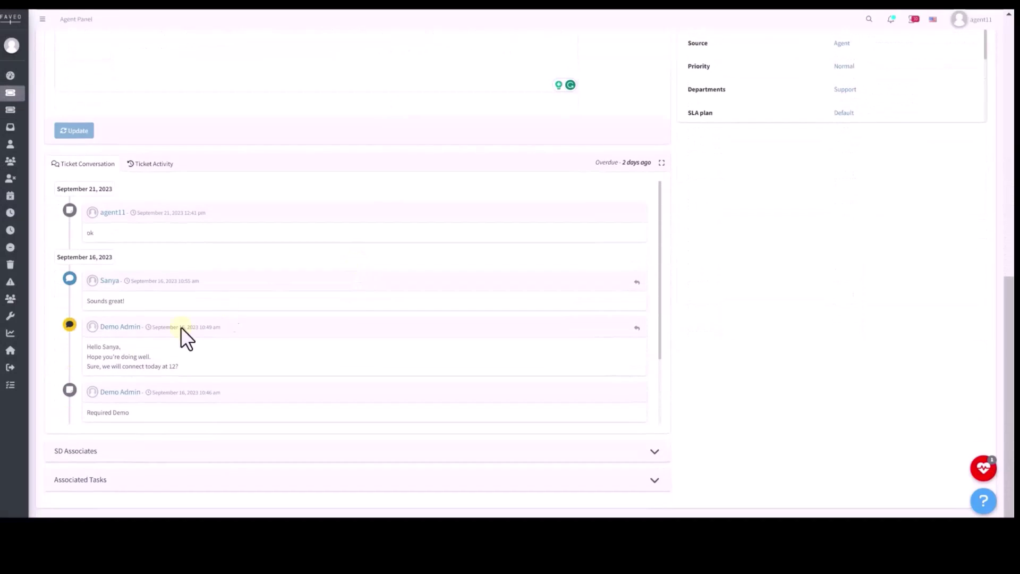
{"action": "mouse_move", "coordinate": [68, 391]}
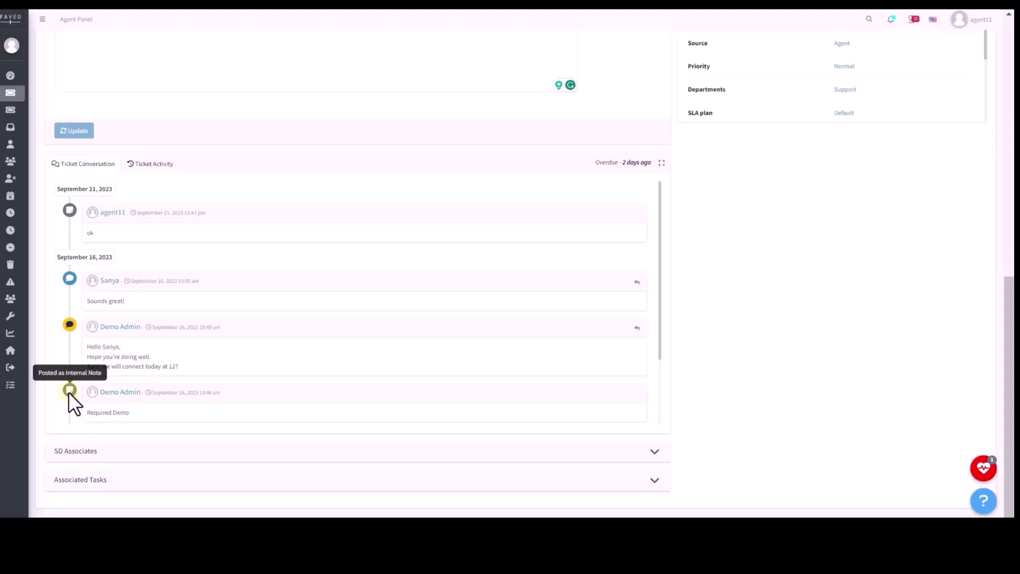
{"action": "mouse_move", "coordinate": [70, 206]}
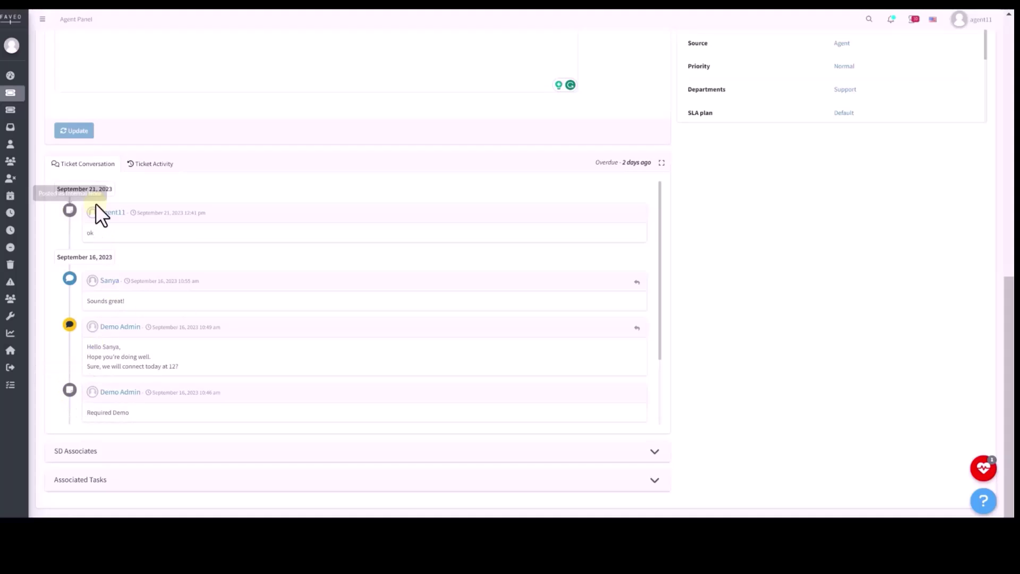
{"action": "scroll", "coordinate": [319, 196], "scroll_direction": "up", "scroll_amount": 4}
{"action": "scroll", "coordinate": [319, 196], "scroll_direction": "up", "scroll_amount": 4}
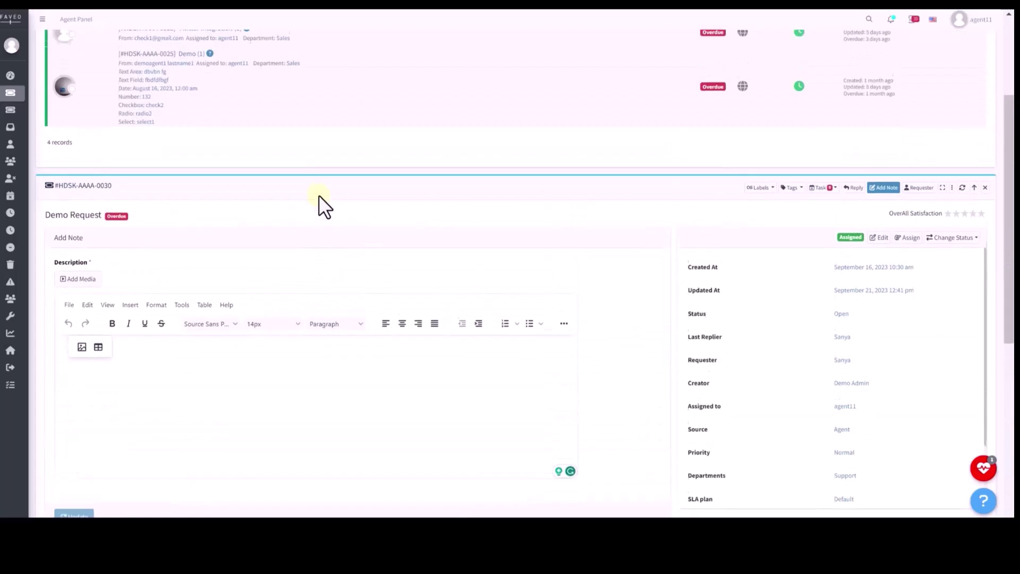
{"action": "left_click", "coordinate": [883, 202]}
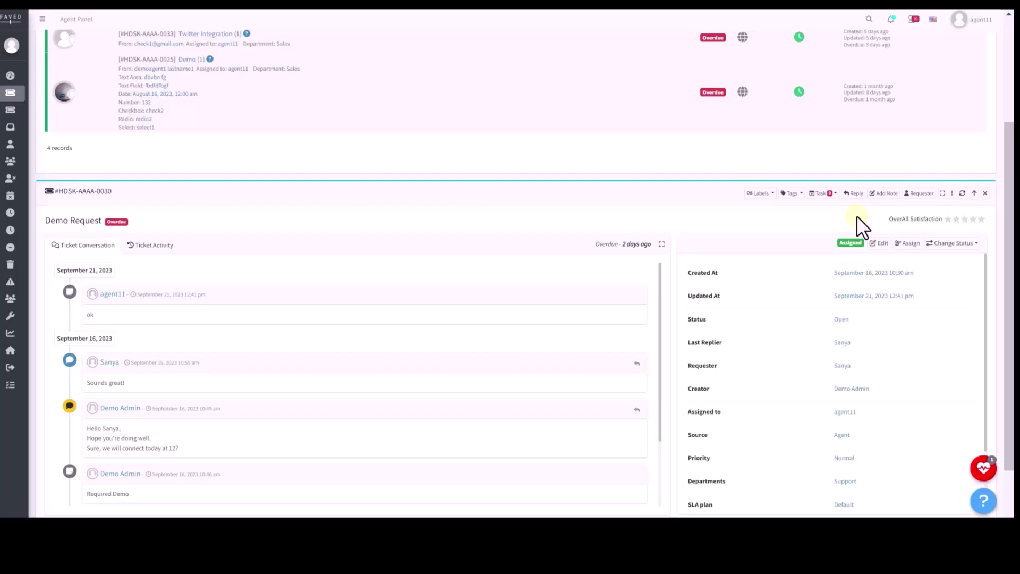
Bring up the ticket assignment dialog and dismiss it without assigning anyone.
{"action": "left_click", "coordinate": [906, 244]}
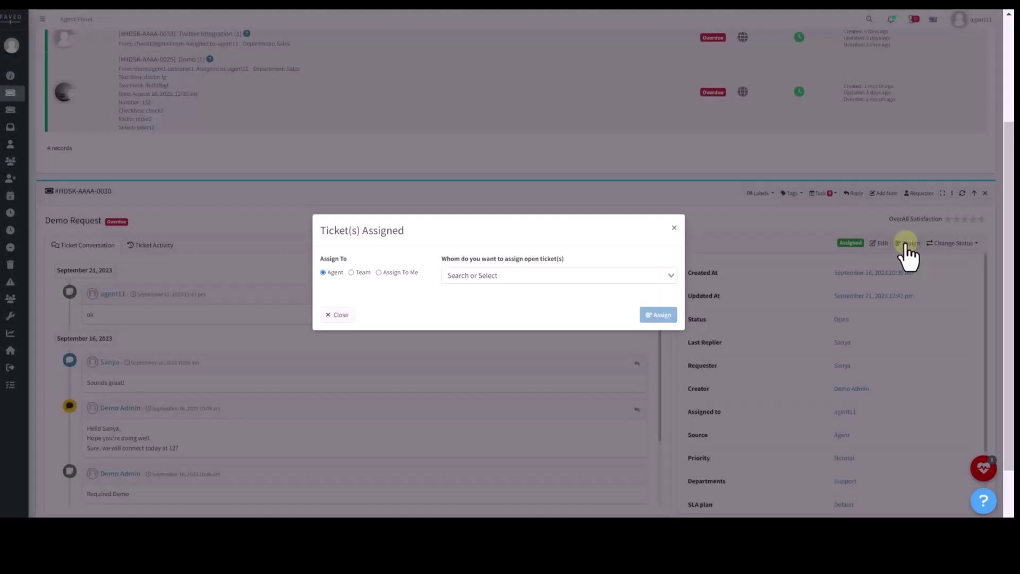
{"action": "left_click", "coordinate": [338, 314]}
{"action": "scroll", "coordinate": [678, 239], "scroll_direction": "down", "scroll_amount": 1}
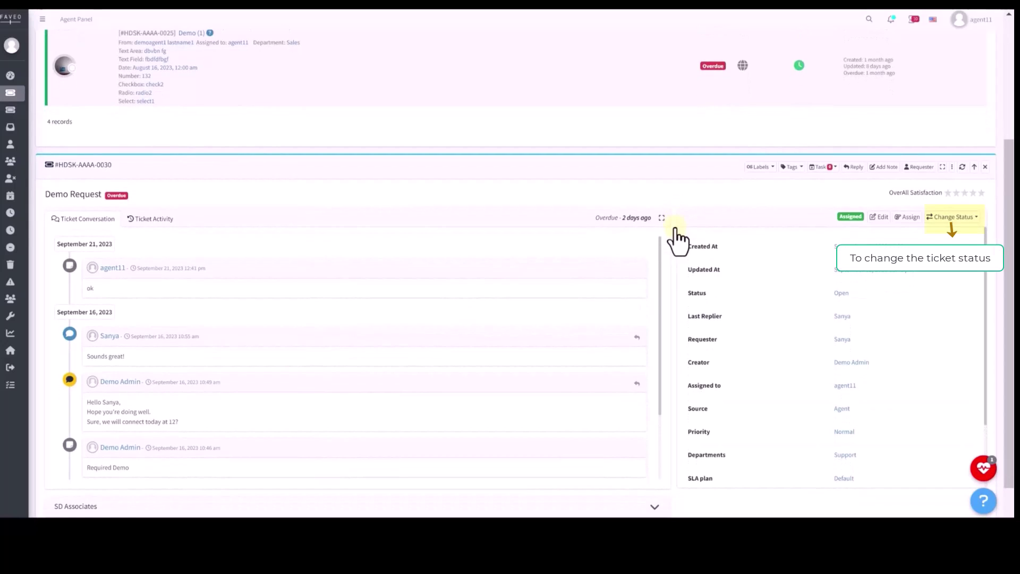
Review the Edit Ticket form's fields, then close it without changes.
{"action": "left_click", "coordinate": [882, 218]}
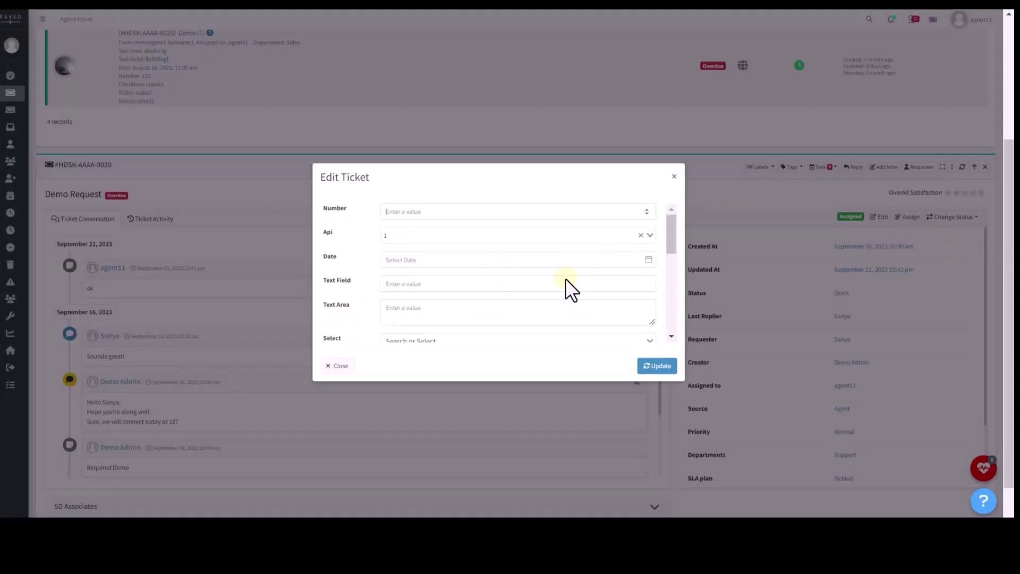
{"action": "scroll", "coordinate": [565, 278], "scroll_direction": "down", "scroll_amount": 10}
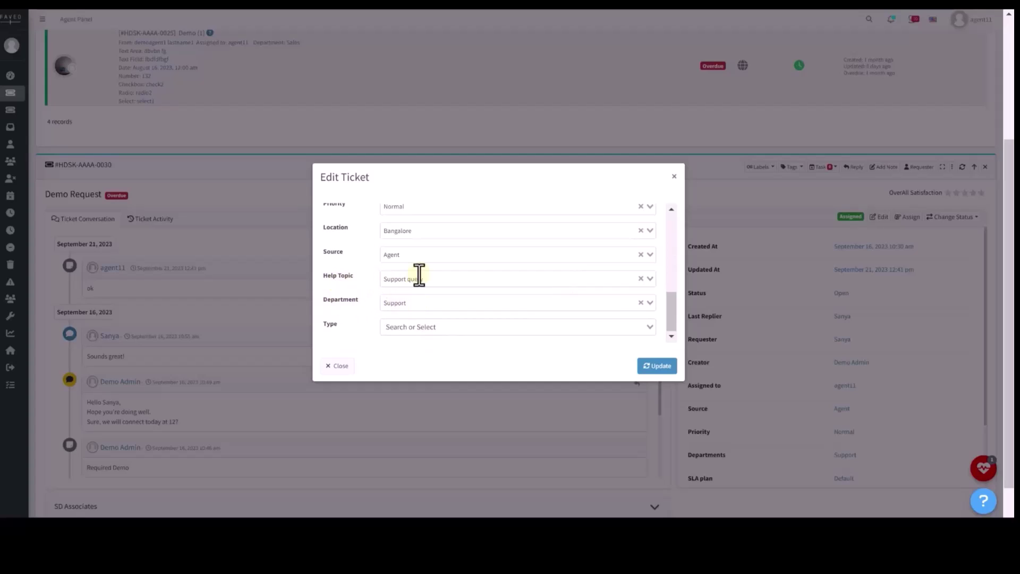
{"action": "scroll", "coordinate": [388, 219], "scroll_direction": "up", "scroll_amount": 10}
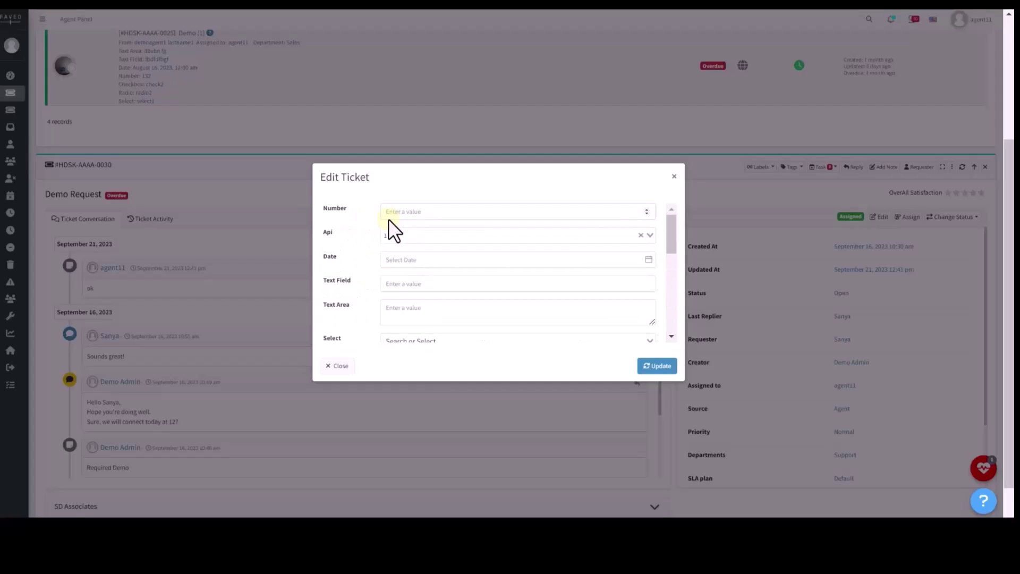
{"action": "left_click", "coordinate": [674, 177]}
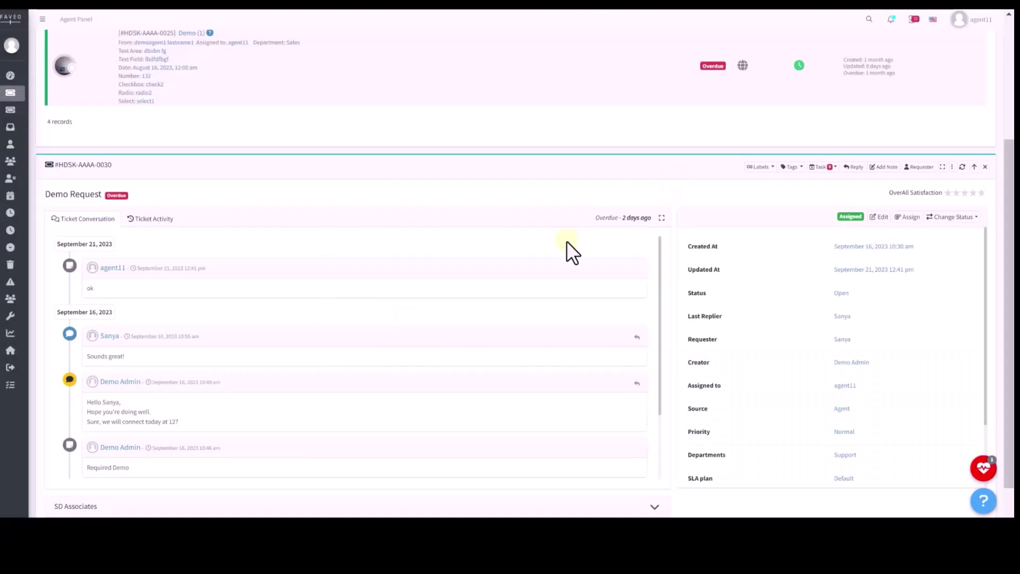
Start a reply on Demo Request with a canned-response field, then show the Ticket Activity log.
{"action": "left_click", "coordinate": [853, 167]}
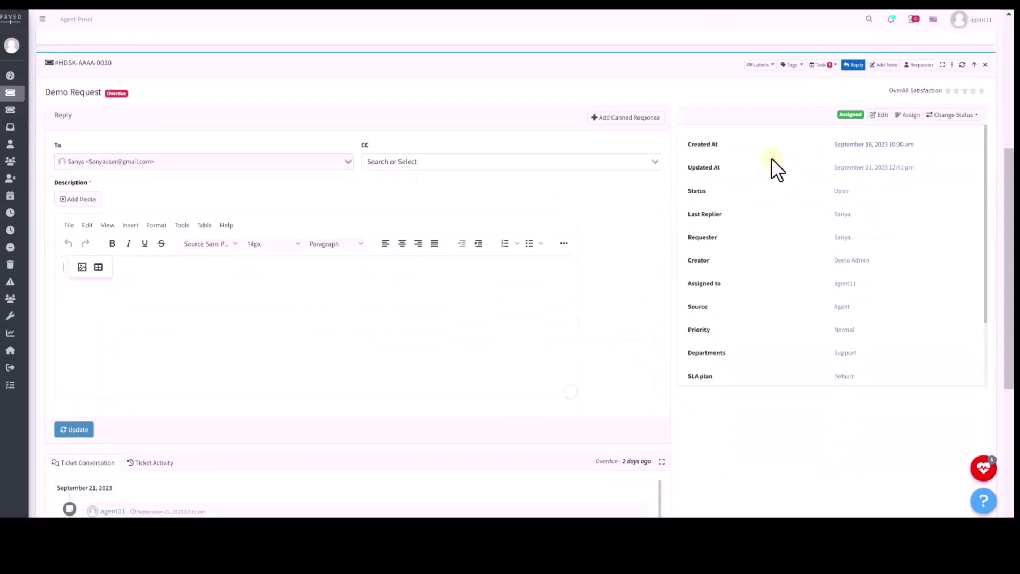
{"action": "left_click", "coordinate": [502, 164]}
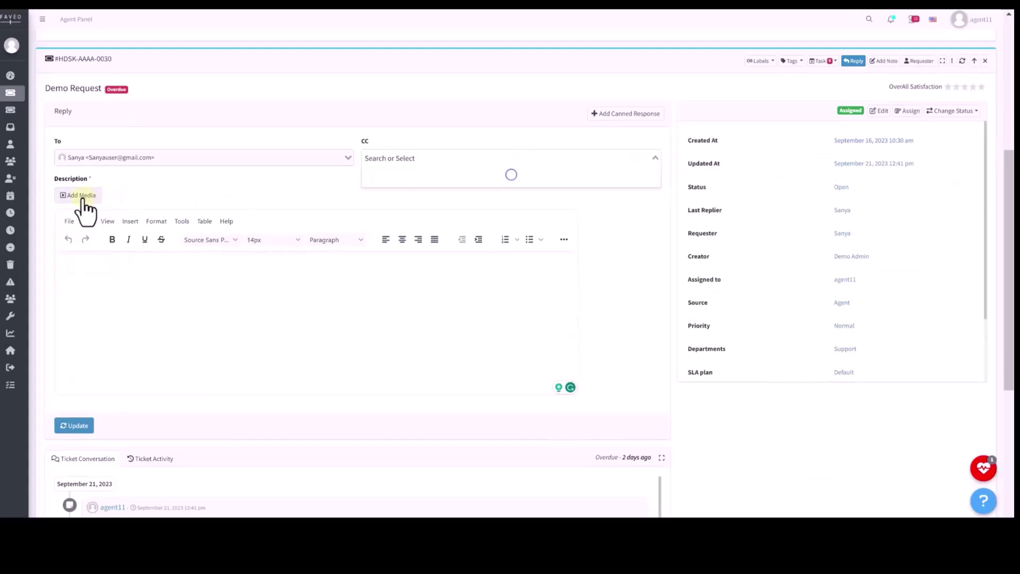
{"action": "left_click", "coordinate": [219, 193]}
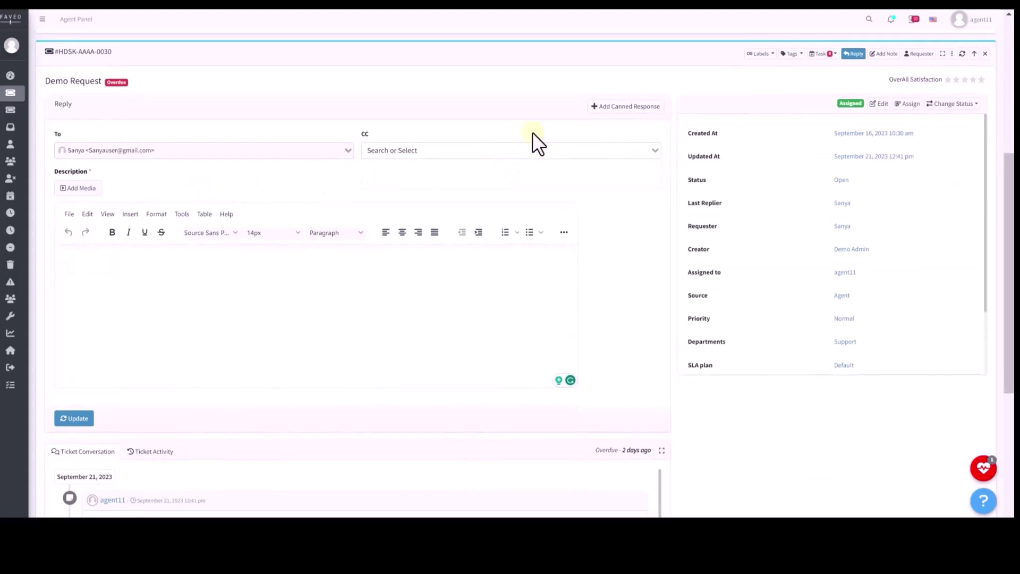
{"action": "left_click", "coordinate": [600, 108]}
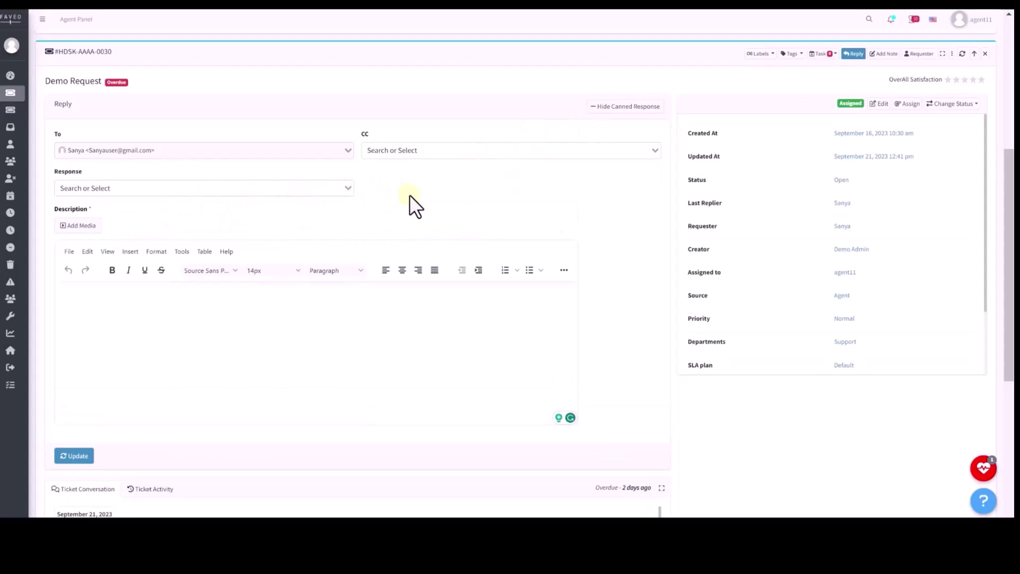
{"action": "scroll", "coordinate": [346, 194], "scroll_direction": "down", "scroll_amount": 6}
{"action": "left_click", "coordinate": [154, 165]}
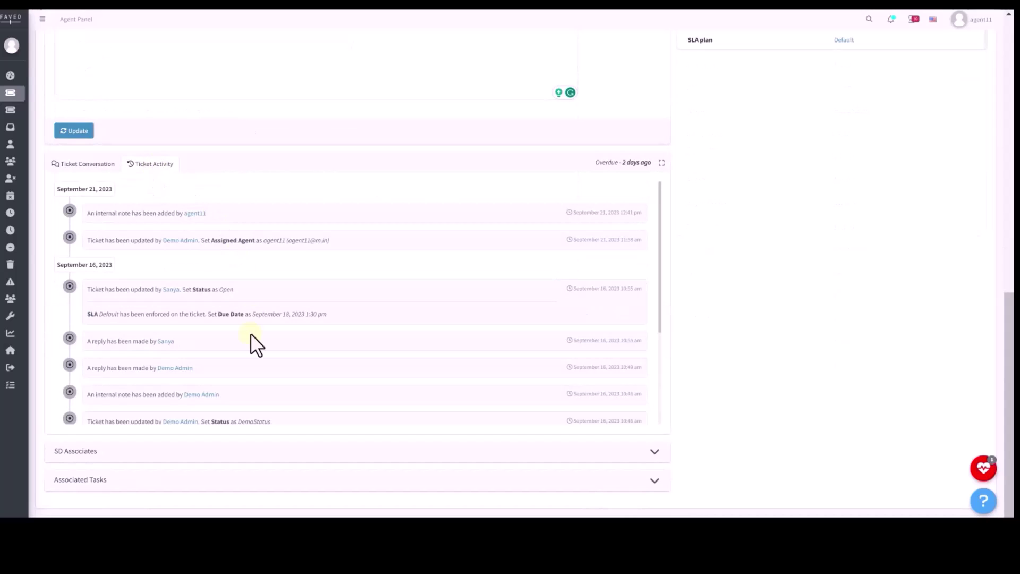
Return to the top of the ticket page and try the ticket filter options.
{"action": "scroll", "coordinate": [247, 360], "scroll_direction": "down", "scroll_amount": 3}
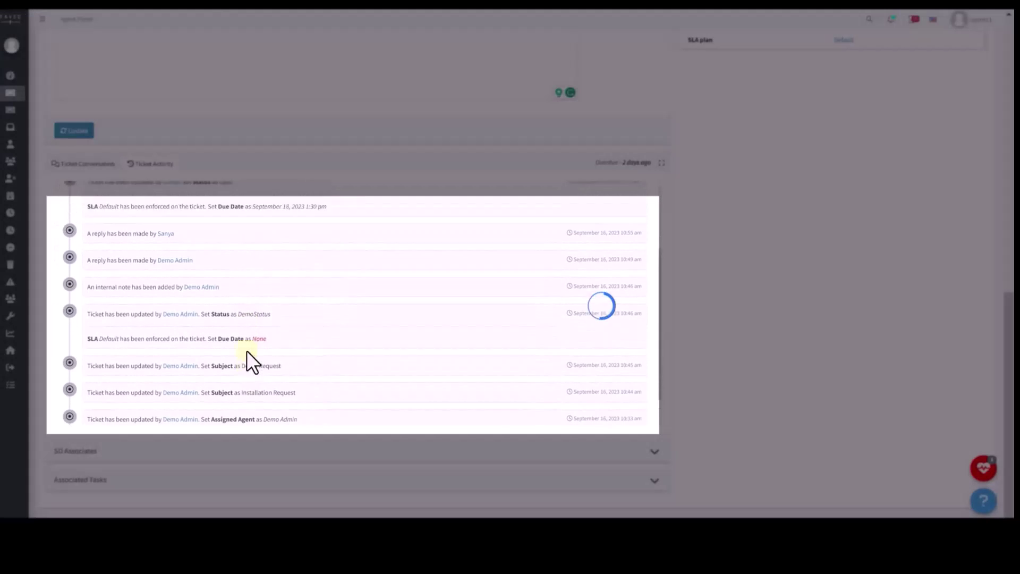
{"action": "scroll", "coordinate": [362, 282], "scroll_direction": "up", "scroll_amount": 15}
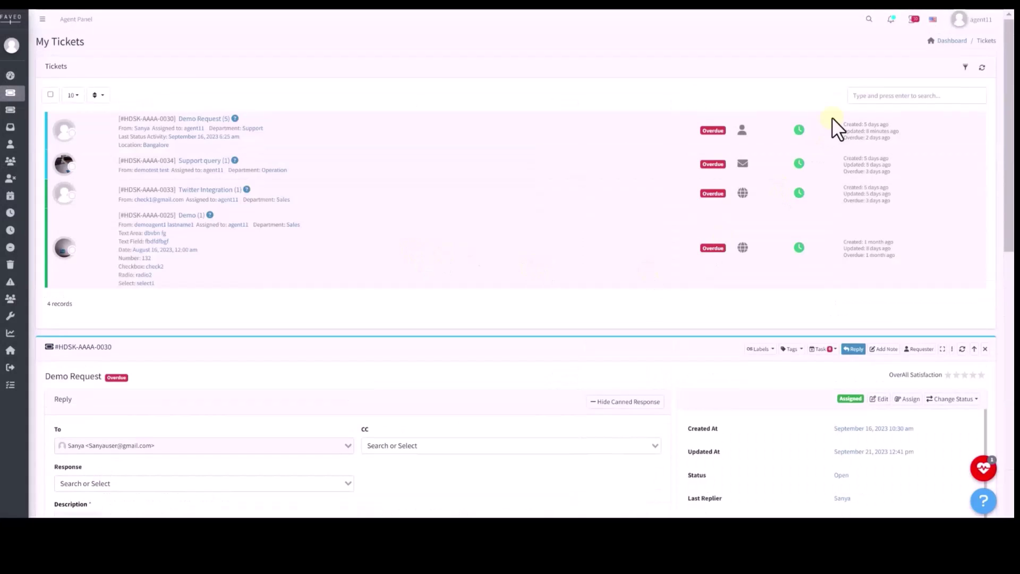
{"action": "left_click", "coordinate": [966, 67]}
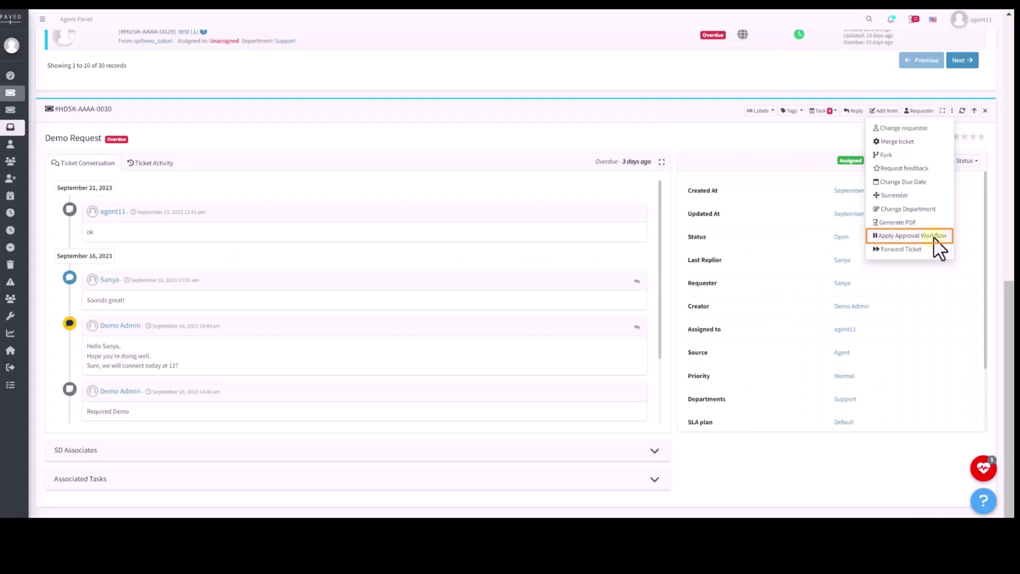
Apply the Support Head Approval workflow to Demo Request, making its status Unapproved.
{"action": "left_click", "coordinate": [933, 237]}
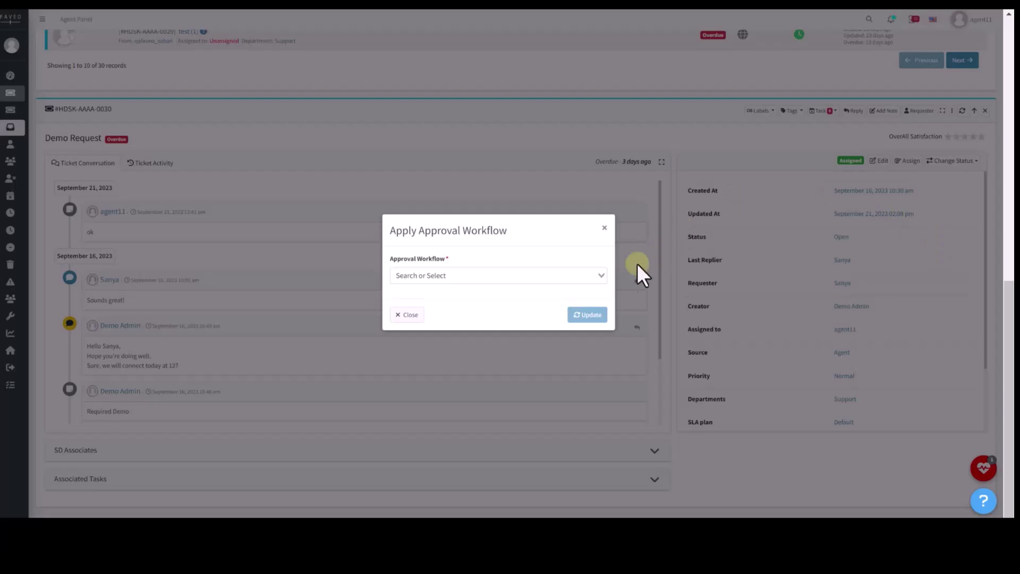
{"action": "left_click", "coordinate": [591, 276]}
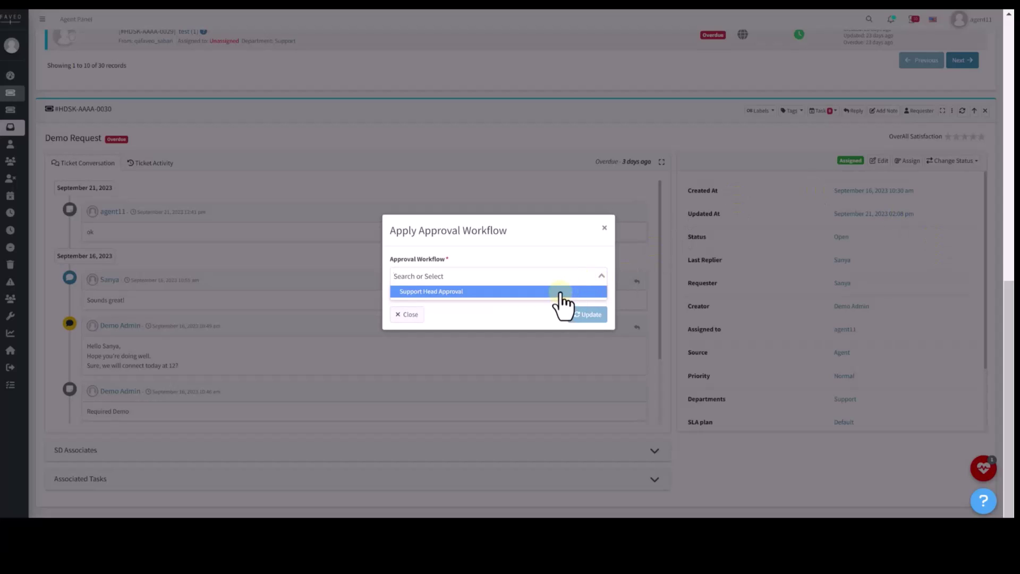
{"action": "left_click", "coordinate": [559, 292]}
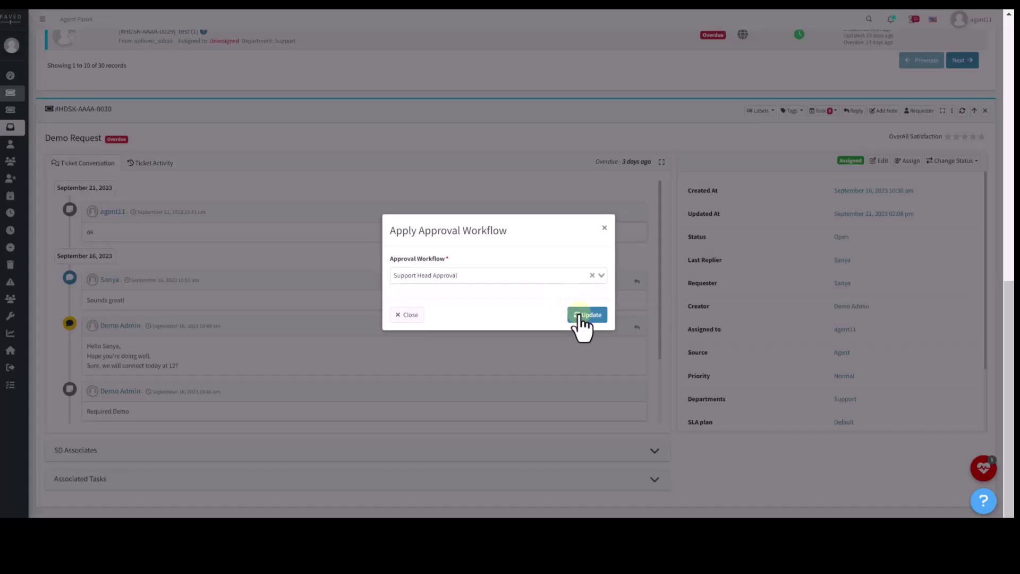
{"action": "left_click", "coordinate": [580, 317]}
Expand Approval Progress Status to check Support Head Approval pending with Demo Admin at L1.
{"action": "left_click", "coordinate": [572, 424]}
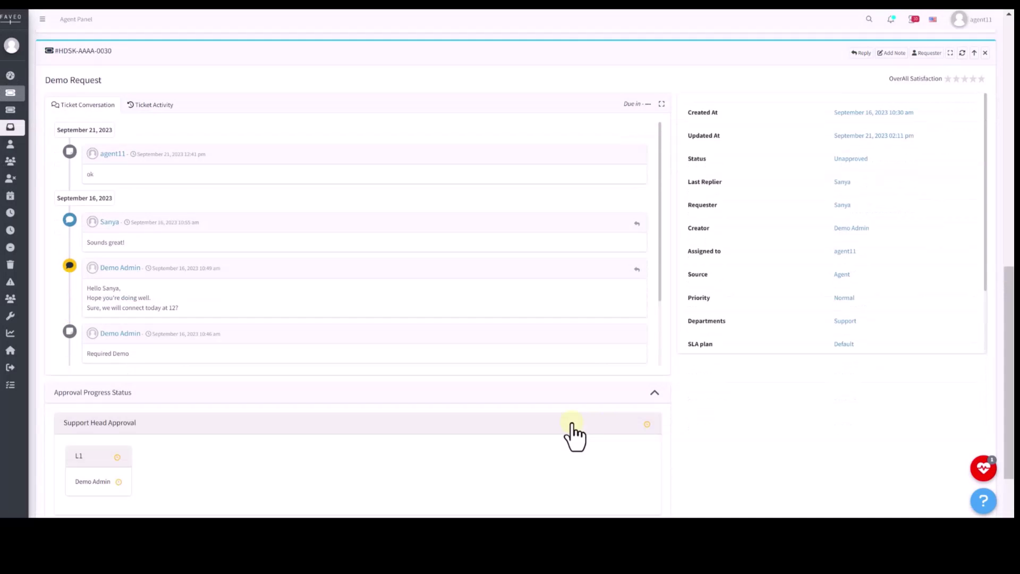
{"action": "scroll", "coordinate": [688, 422], "scroll_direction": "down", "scroll_amount": 1}
{"action": "scroll", "coordinate": [687, 421], "scroll_direction": "down", "scroll_amount": 1}
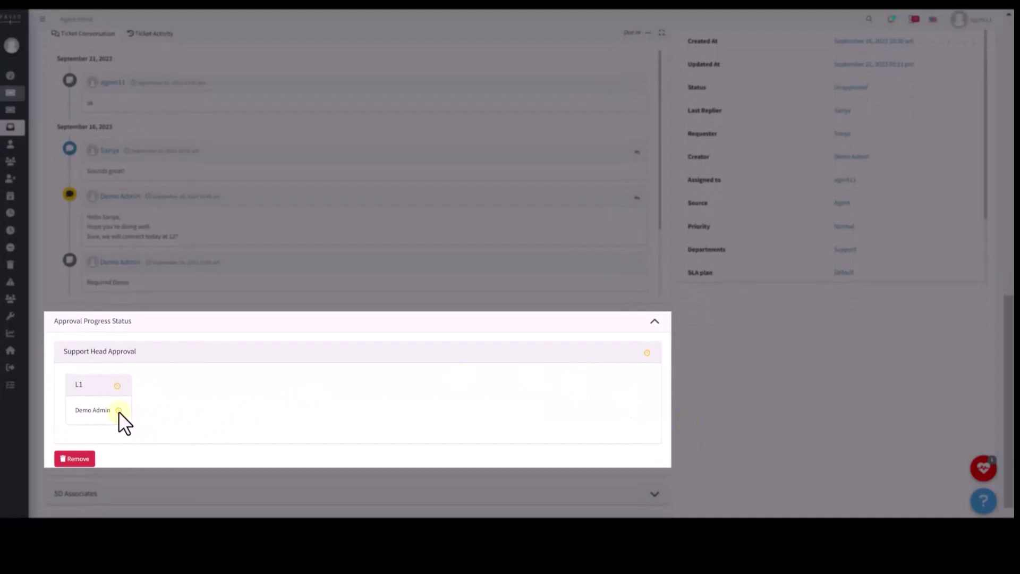
{"action": "mouse_move", "coordinate": [119, 412]}
{"action": "triple_click", "coordinate": [110, 412]}
{"action": "left_click", "coordinate": [171, 415]}
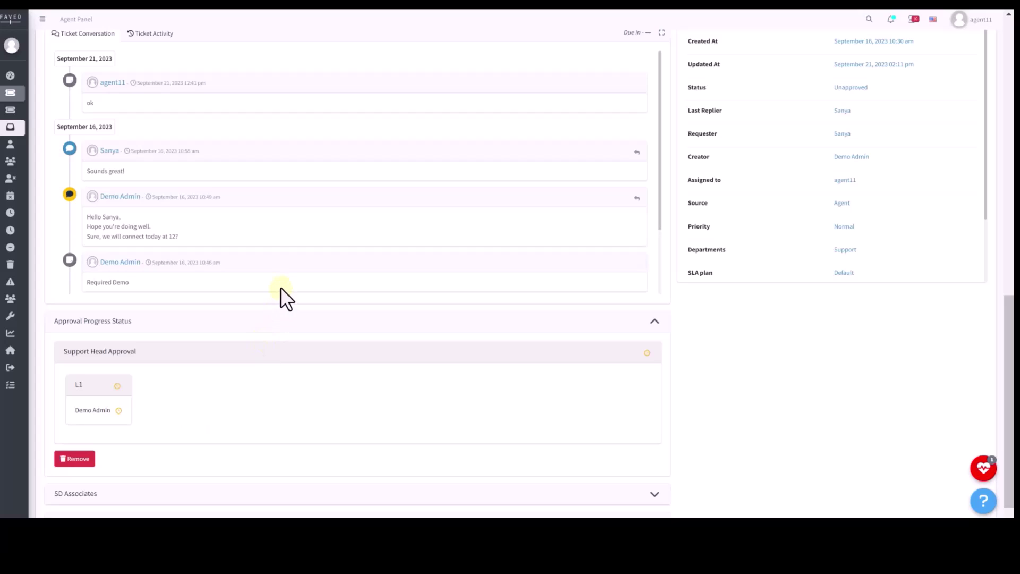
{"action": "scroll", "coordinate": [280, 276], "scroll_direction": "down", "scroll_amount": 1}
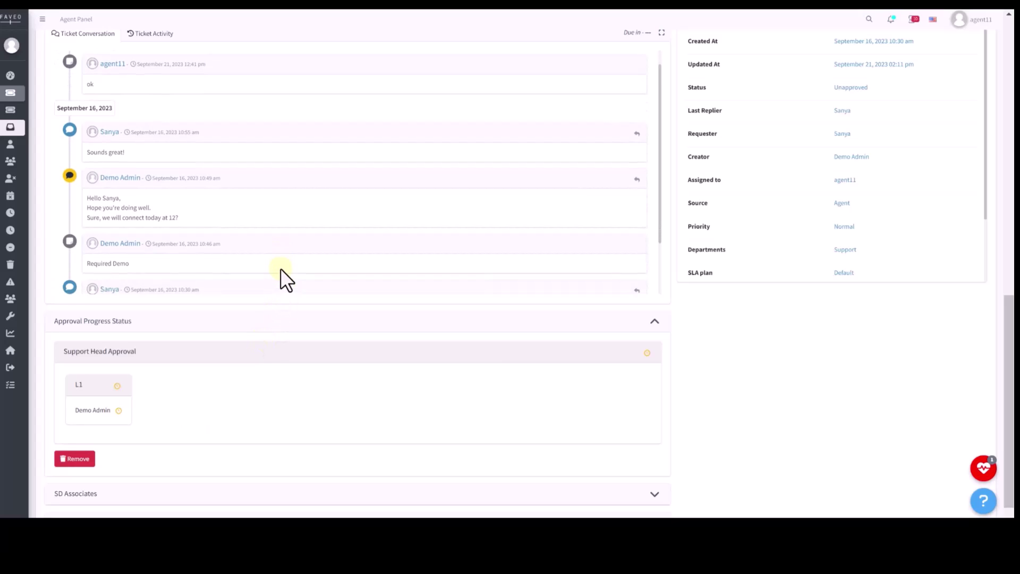
{"action": "scroll", "coordinate": [281, 269], "scroll_direction": "up", "scroll_amount": 1}
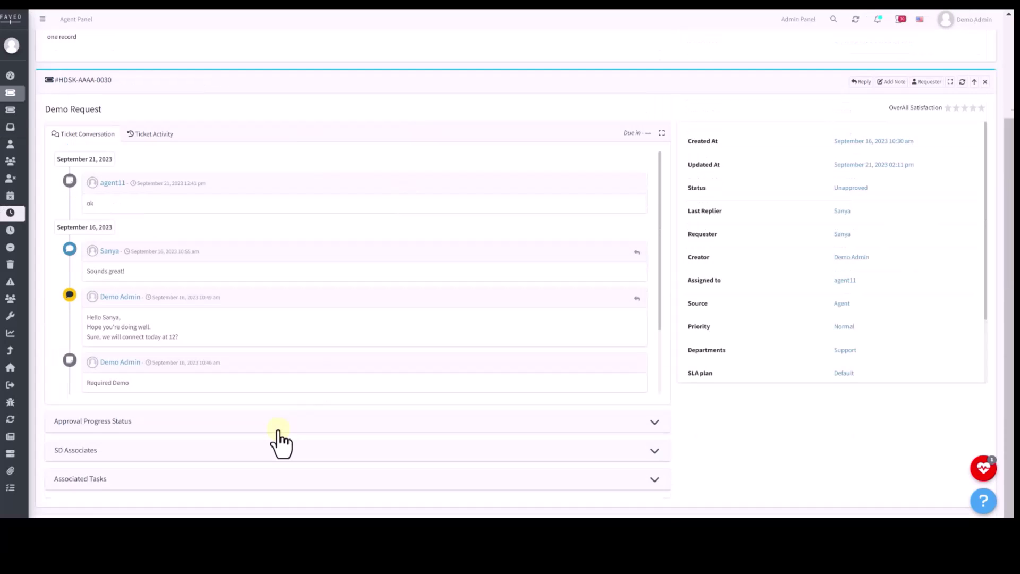
Approve the pending Support Head Approval step with the comment DONE.
{"action": "left_click", "coordinate": [276, 428]}
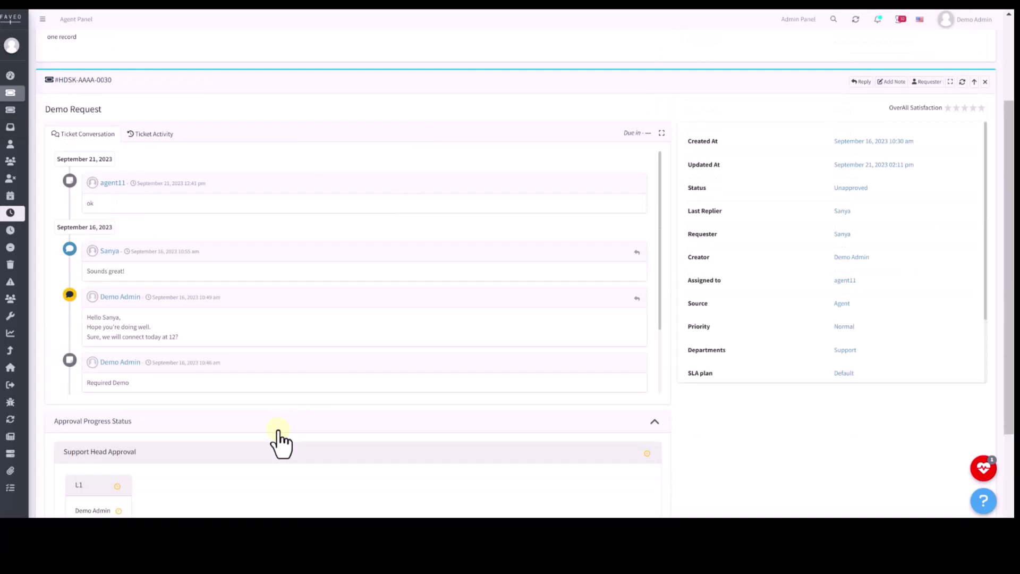
{"action": "scroll", "coordinate": [634, 448], "scroll_direction": "down", "scroll_amount": 3}
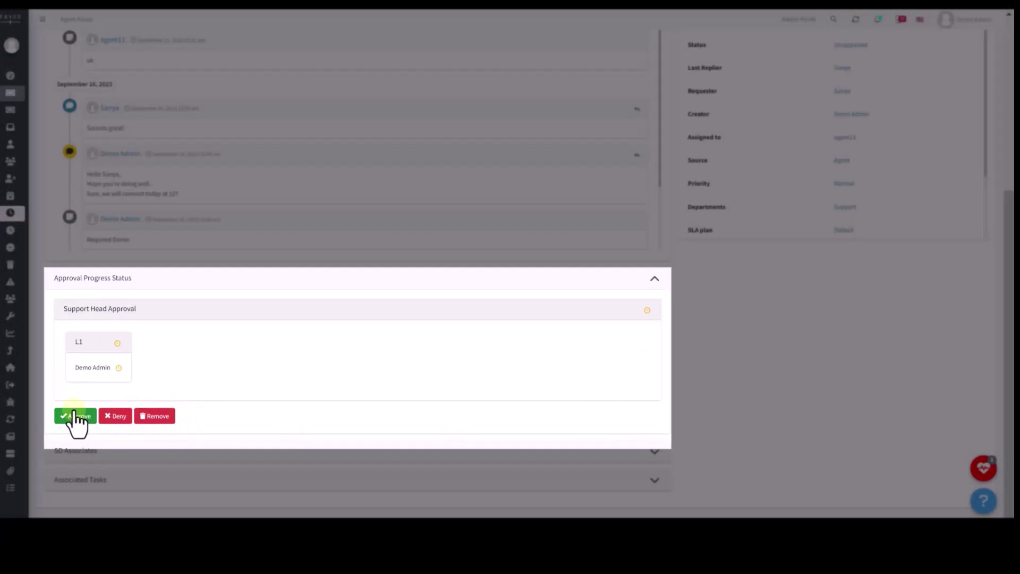
{"action": "left_click", "coordinate": [76, 416]}
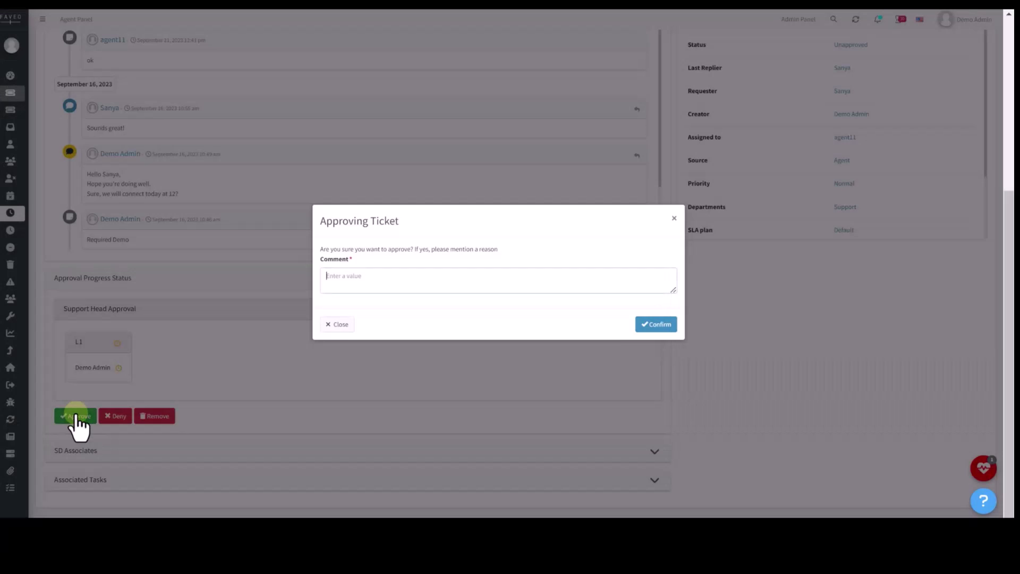
{"action": "type", "text": "DONE"}
{"action": "left_click", "coordinate": [643, 326]}
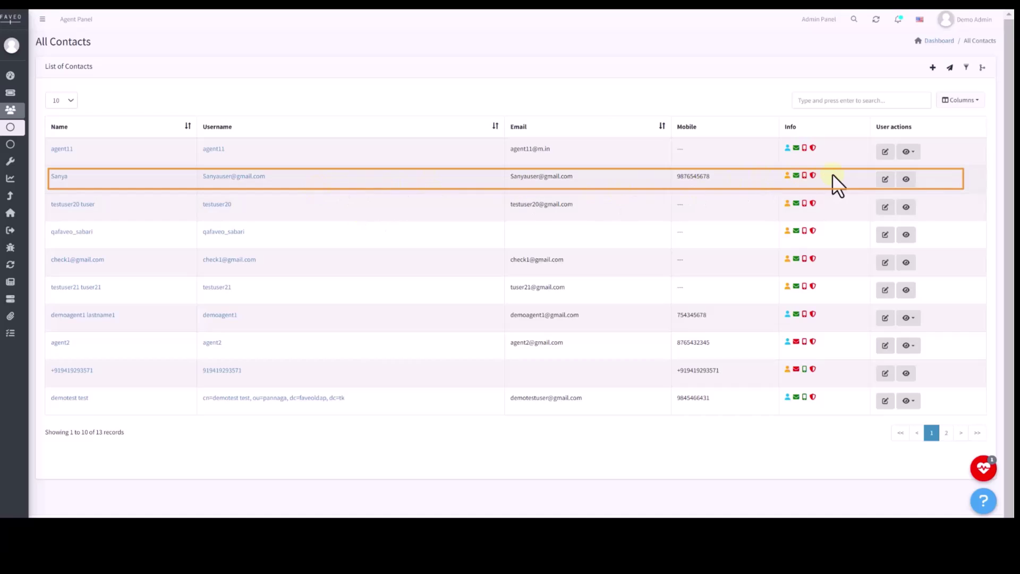
{"action": "left_click", "coordinate": [906, 181]}
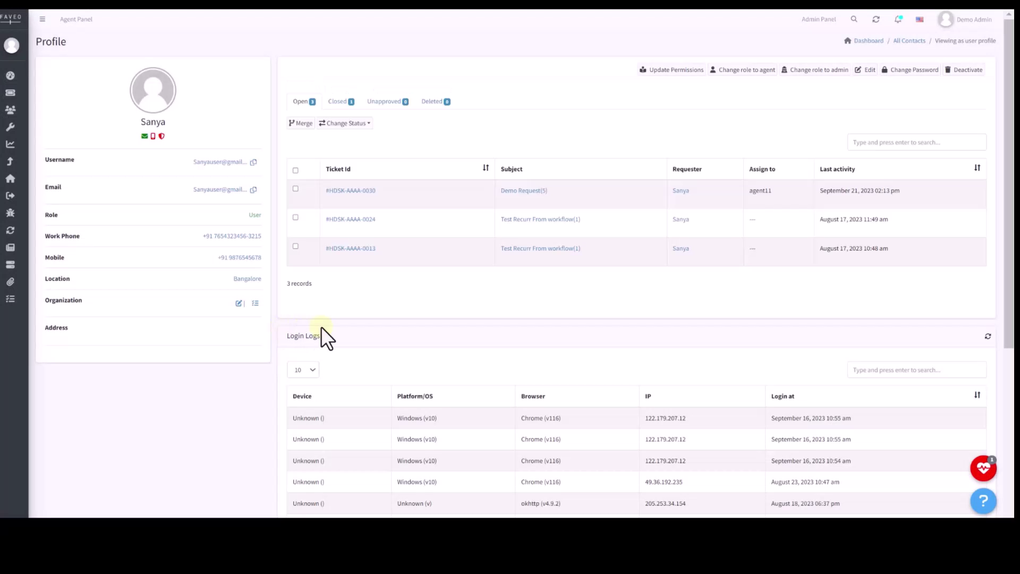
{"action": "left_click", "coordinate": [343, 102]}
{"action": "left_click", "coordinate": [392, 102]}
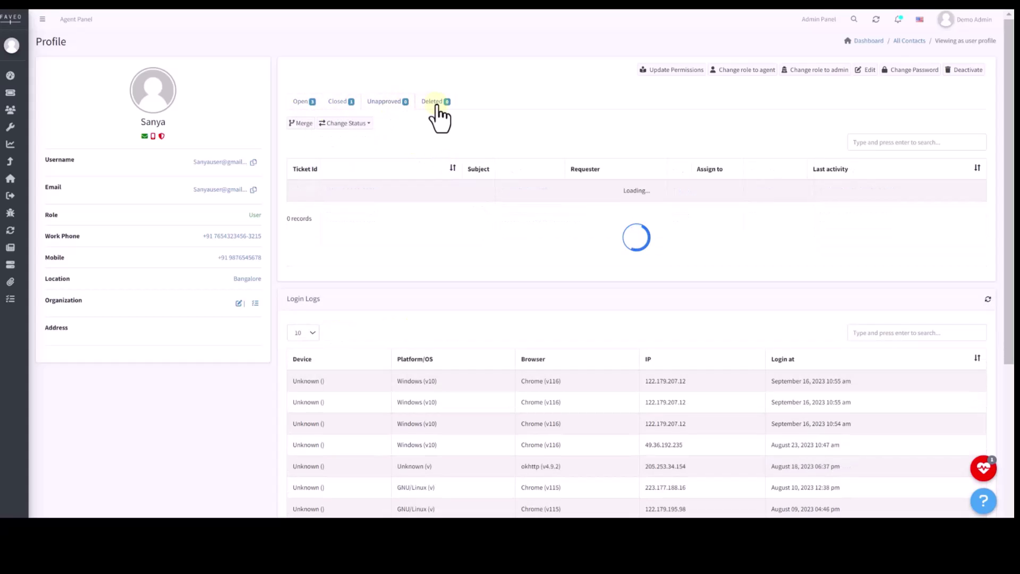
{"action": "left_click", "coordinate": [917, 41]}
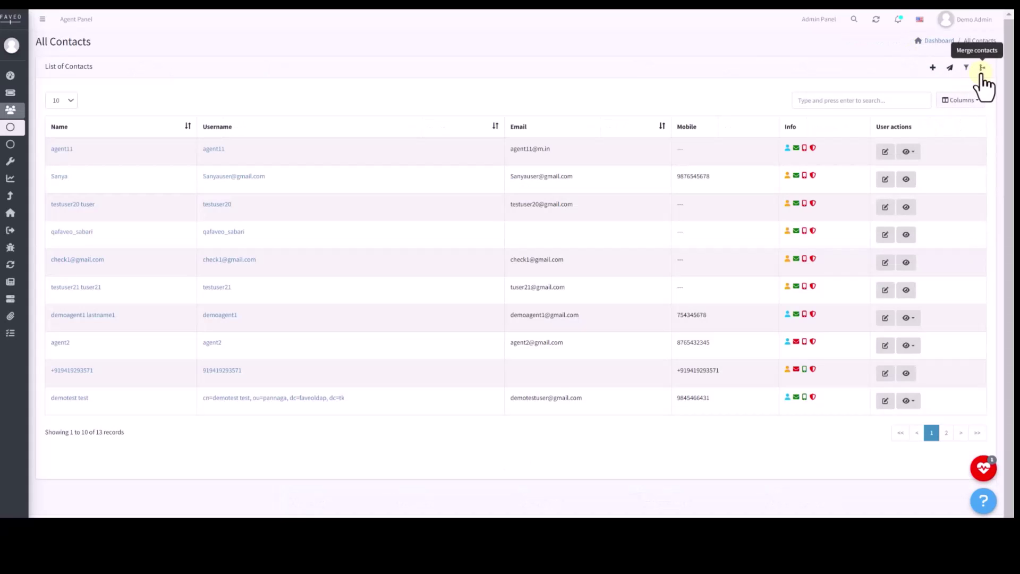
{"action": "left_click", "coordinate": [982, 68]}
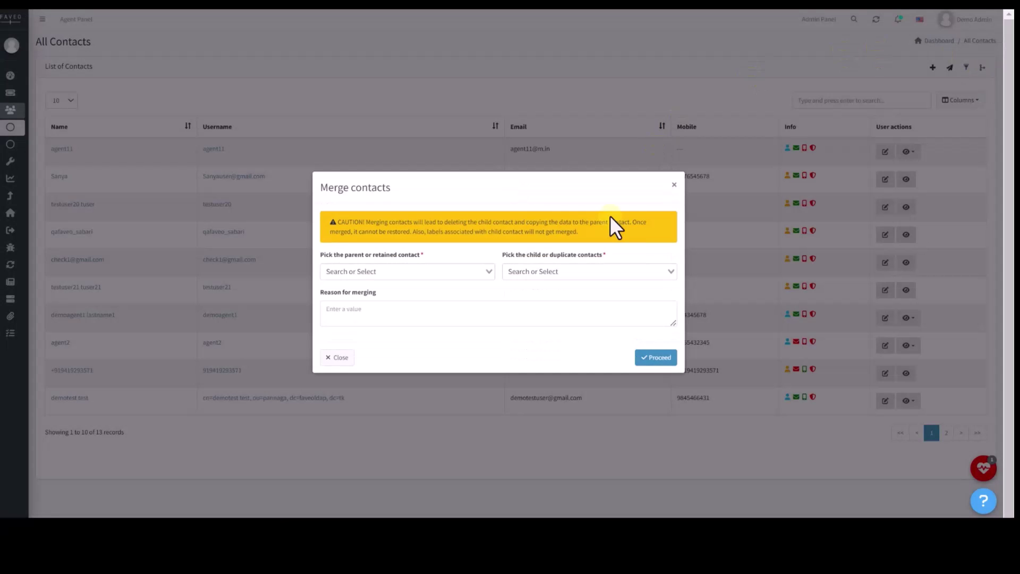
{"action": "left_click", "coordinate": [486, 271]}
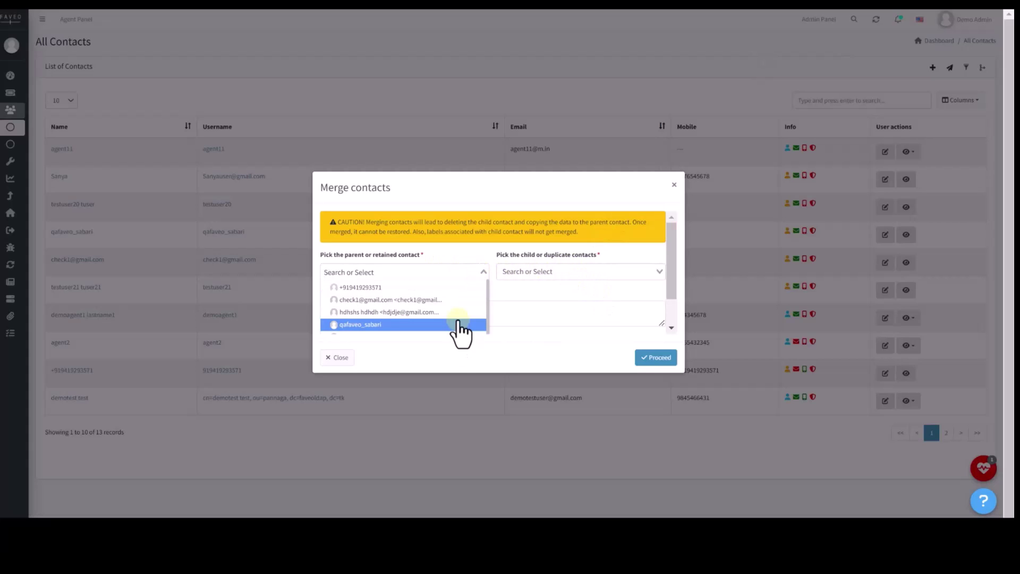
{"action": "scroll", "coordinate": [457, 330], "scroll_direction": "down", "scroll_amount": 1}
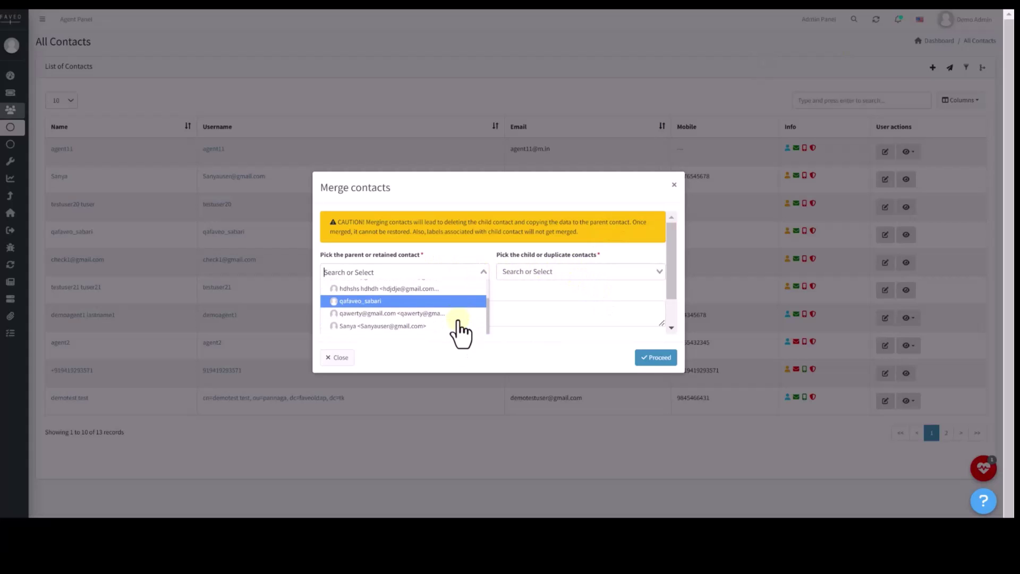
{"action": "left_click", "coordinate": [563, 290]}
{"action": "left_click", "coordinate": [620, 267]}
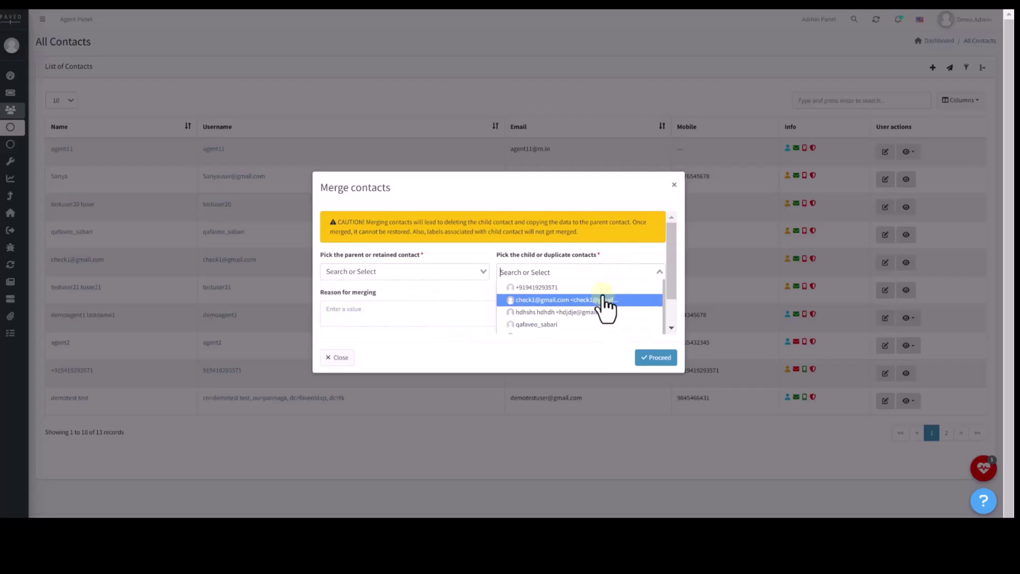
{"action": "left_click", "coordinate": [464, 286]}
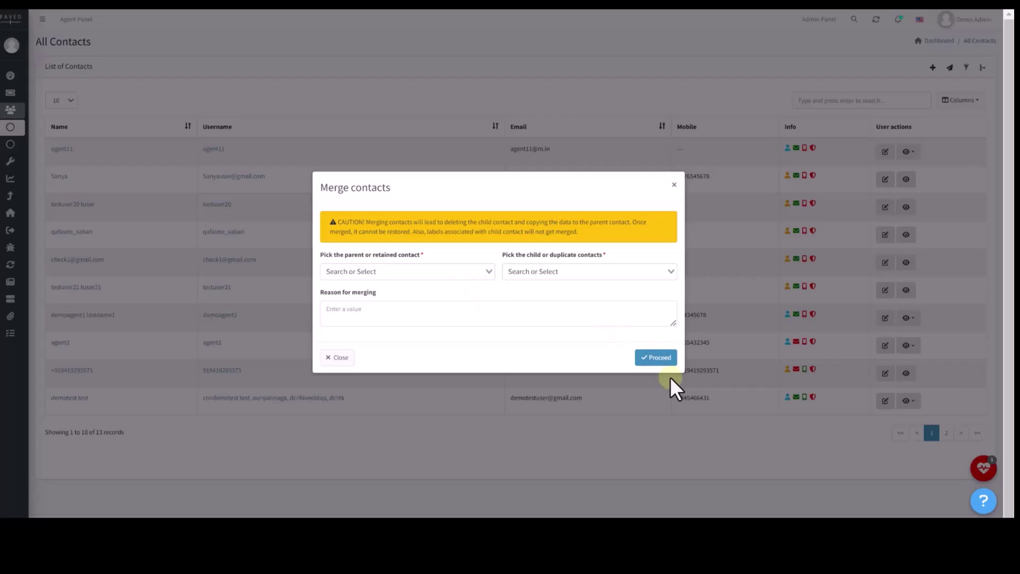
{"action": "left_click", "coordinate": [674, 186]}
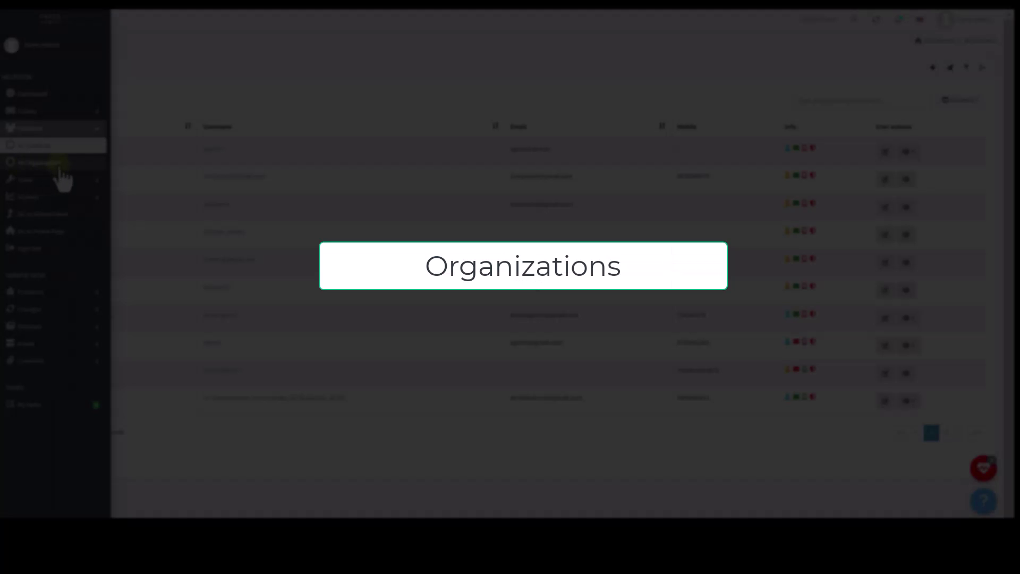
View the LWS-fav organization's profile from All Organizations and scroll to its tickets.
{"action": "left_click", "coordinate": [60, 165]}
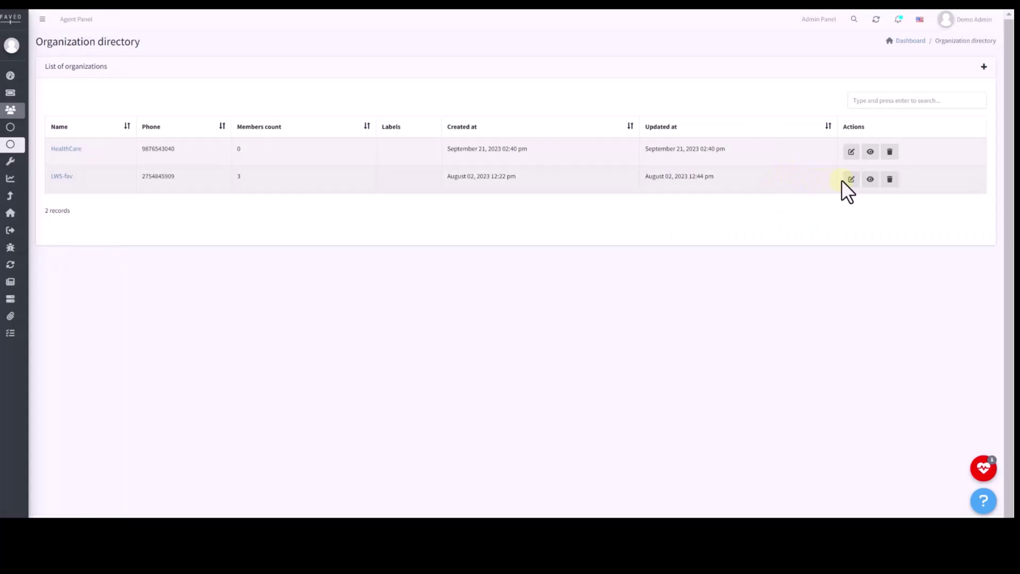
{"action": "left_click", "coordinate": [870, 180]}
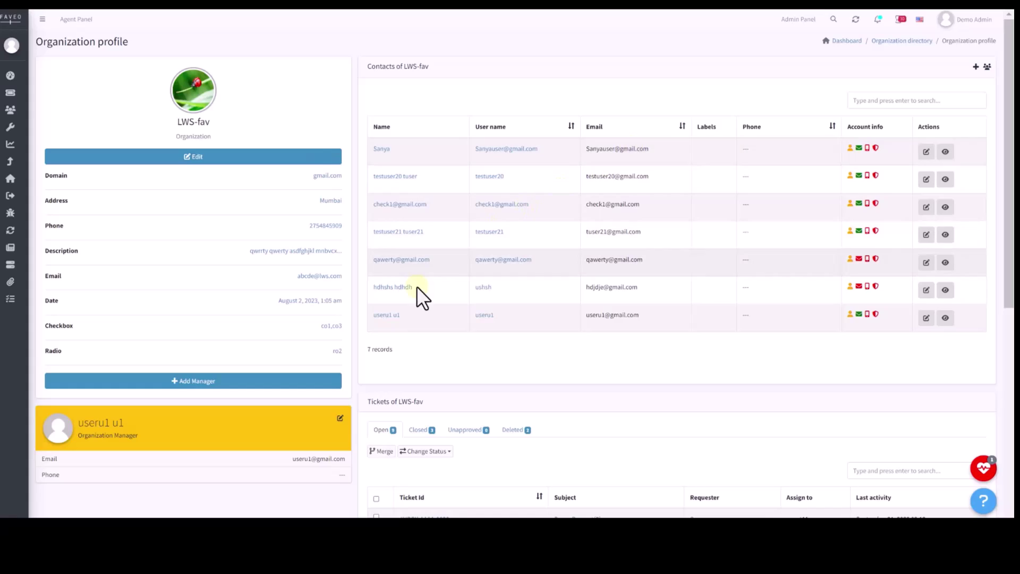
{"action": "scroll", "coordinate": [397, 356], "scroll_direction": "down", "scroll_amount": 4}
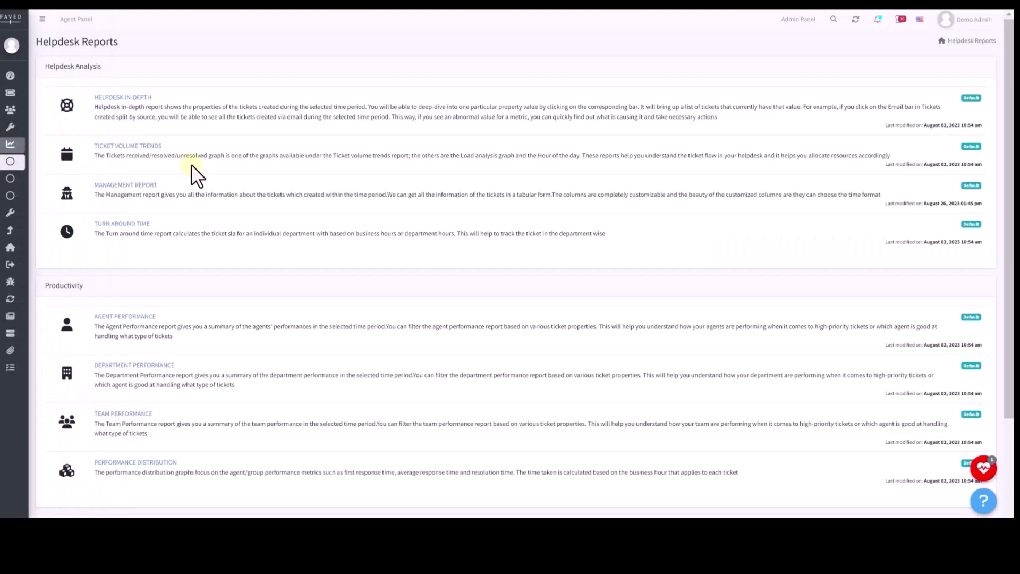
Review the Helpdesk In-depth report (34 received, 31 unresolved tickets) and its Apply Filter fields.
{"action": "left_click", "coordinate": [137, 98]}
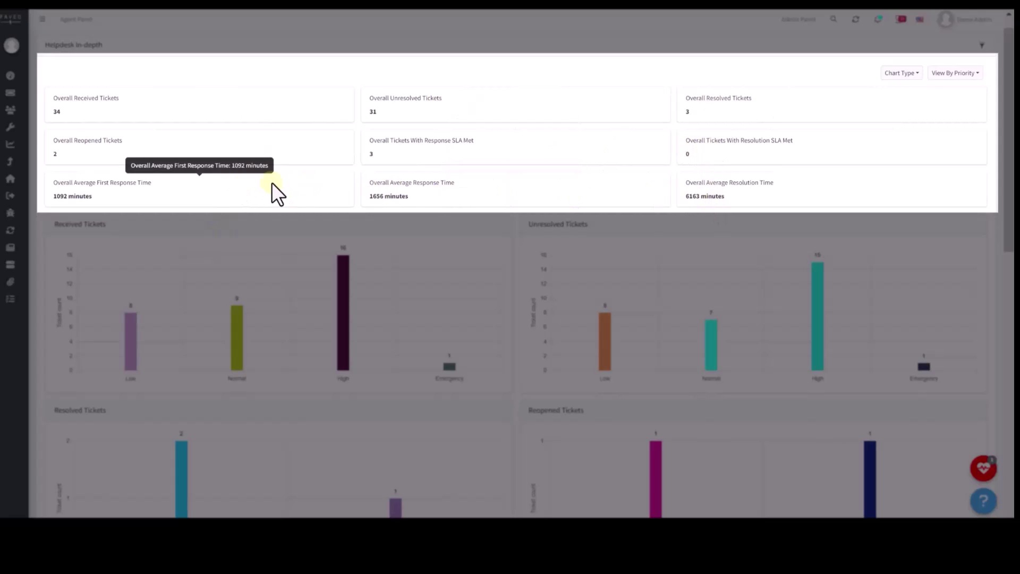
{"action": "scroll", "coordinate": [842, 205], "scroll_direction": "down", "scroll_amount": 3}
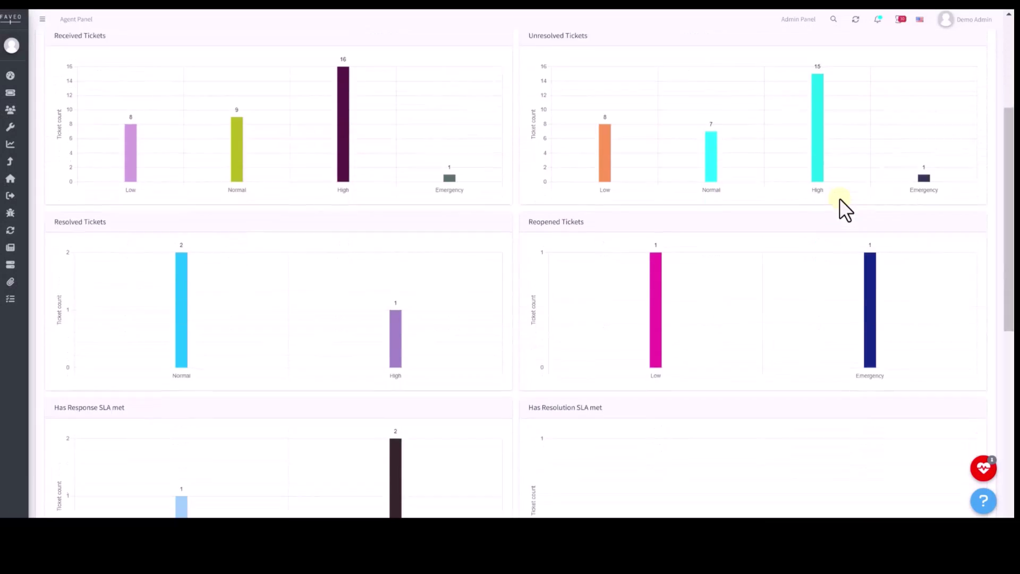
{"action": "scroll", "coordinate": [839, 198], "scroll_direction": "down", "scroll_amount": 6}
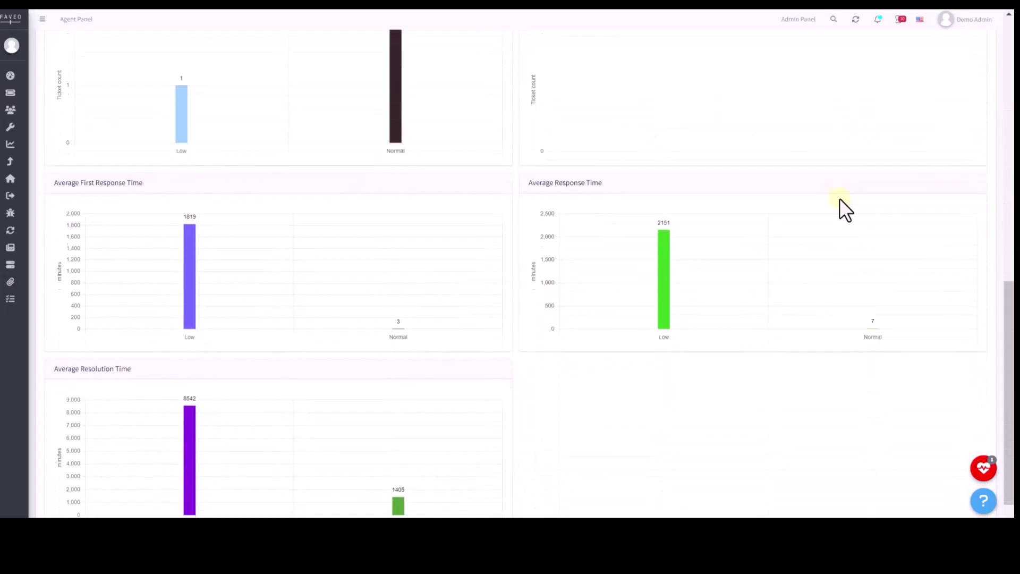
{"action": "scroll", "coordinate": [839, 198], "scroll_direction": "up", "scroll_amount": 10}
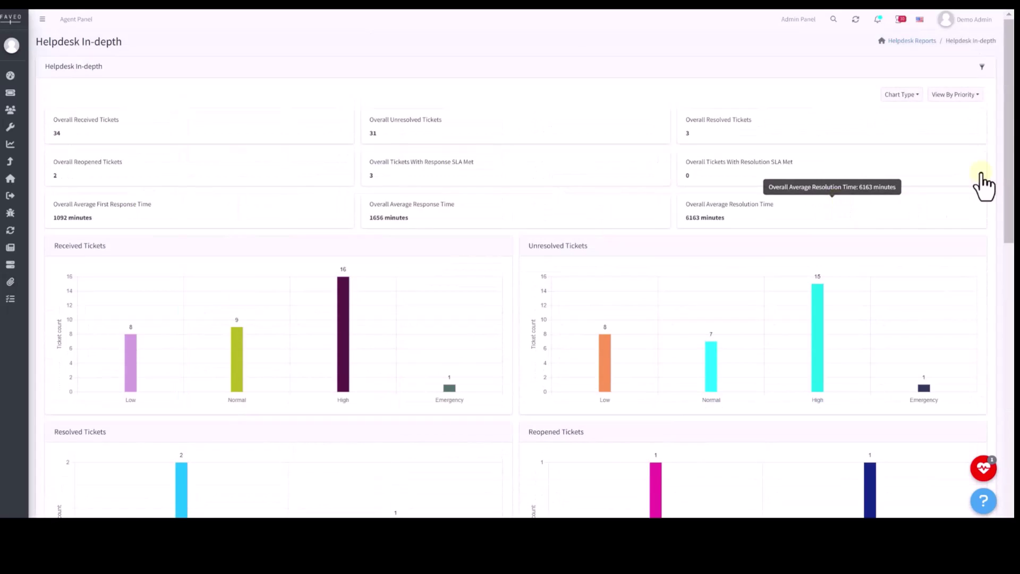
{"action": "left_click", "coordinate": [982, 66]}
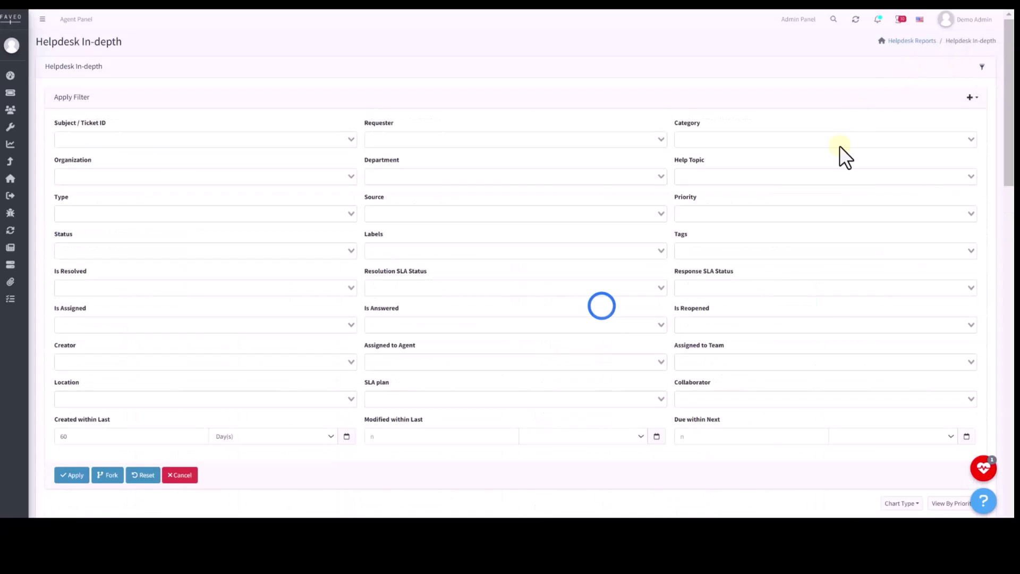
{"action": "scroll", "coordinate": [821, 333], "scroll_direction": "down", "scroll_amount": 3}
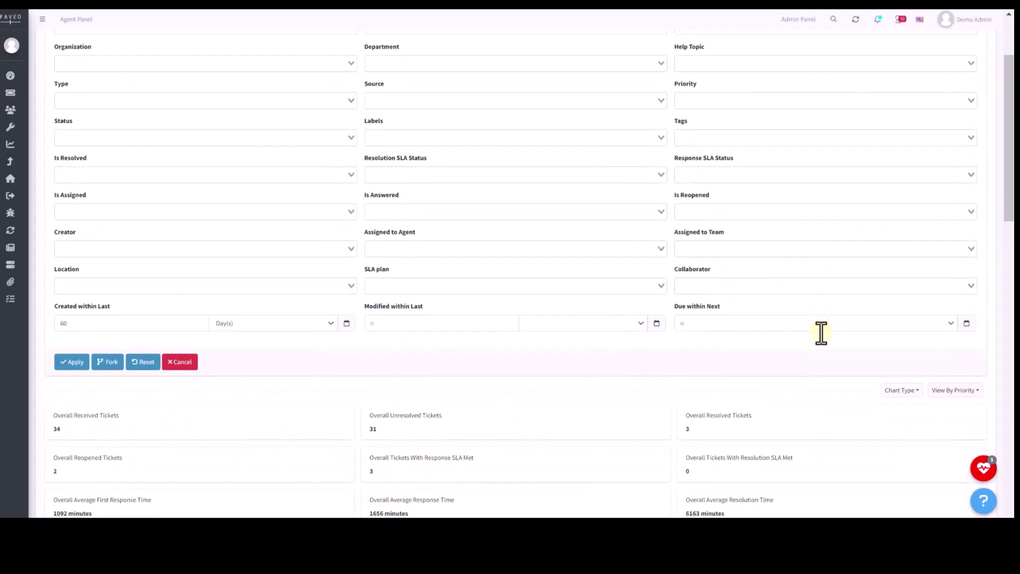
{"action": "scroll", "coordinate": [278, 141], "scroll_direction": "up", "scroll_amount": 2}
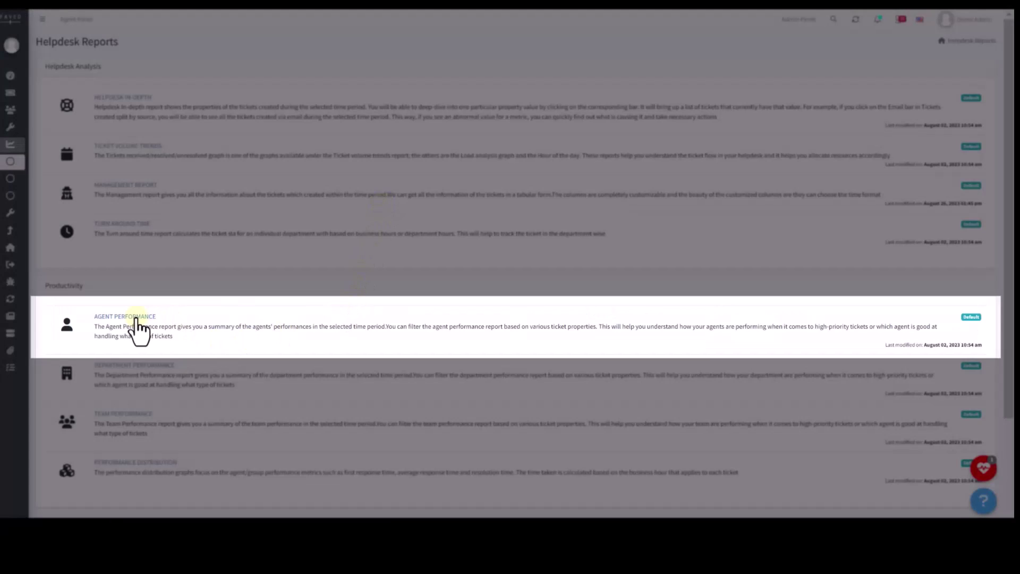
Open the Agent Performance report listing 3 agents with assigned tickets and response times.
{"action": "left_click", "coordinate": [135, 316]}
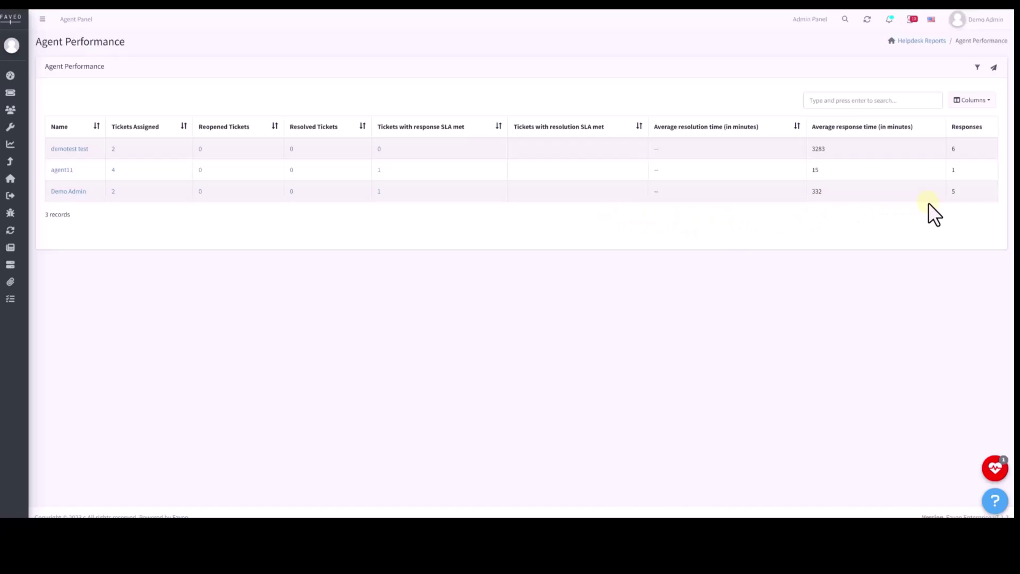
Return to Helpdesk Reports and browse the 64 unread notifications.
{"action": "left_click", "coordinate": [977, 68]}
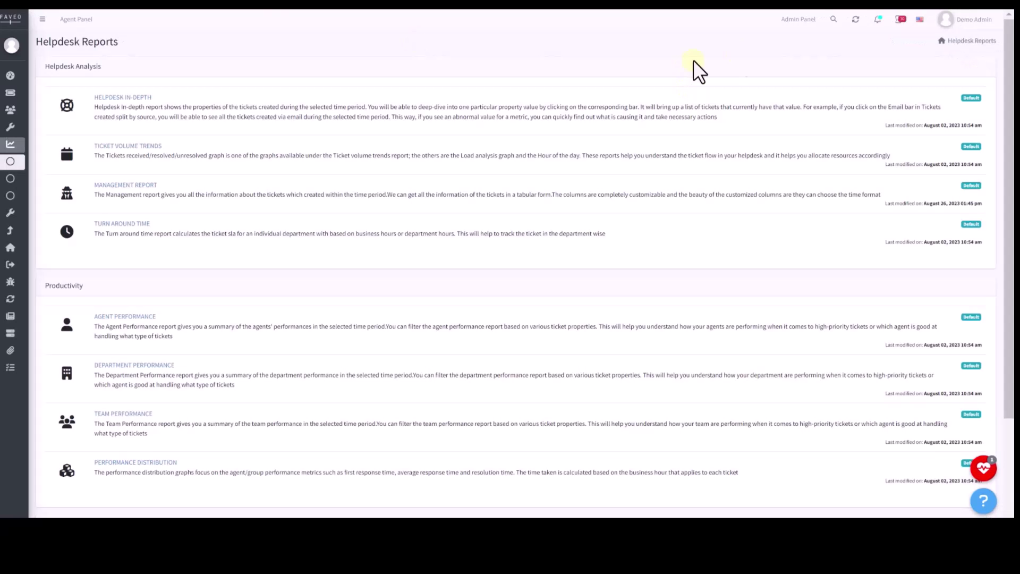
{"action": "left_click", "coordinate": [877, 21]}
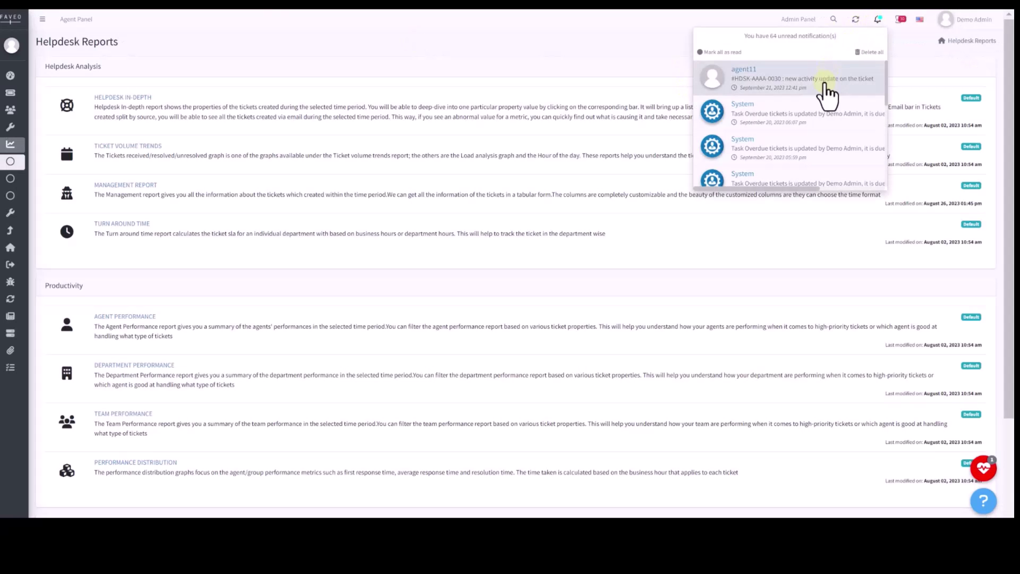
{"action": "scroll", "coordinate": [826, 167], "scroll_direction": "down", "scroll_amount": 5}
{"action": "scroll", "coordinate": [826, 167], "scroll_direction": "up", "scroll_amount": 5}
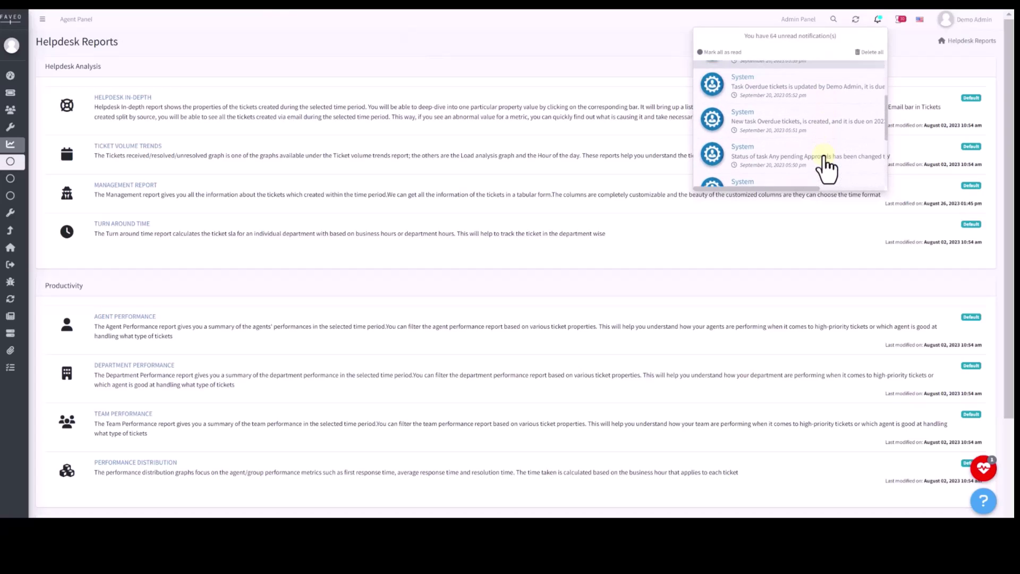